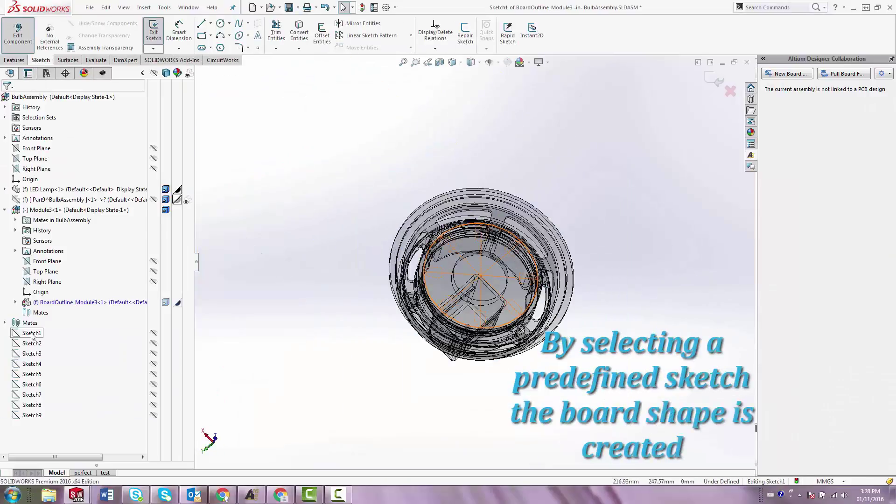
- Create the round board with eight cutouts from the predefined sketch and push it with comment 'Add the Components'
left_click(32, 333)
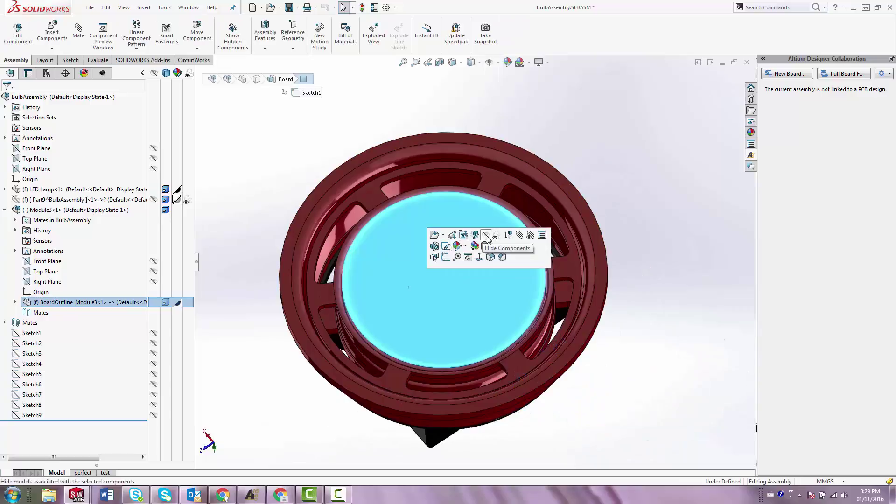
left_click(573, 239)
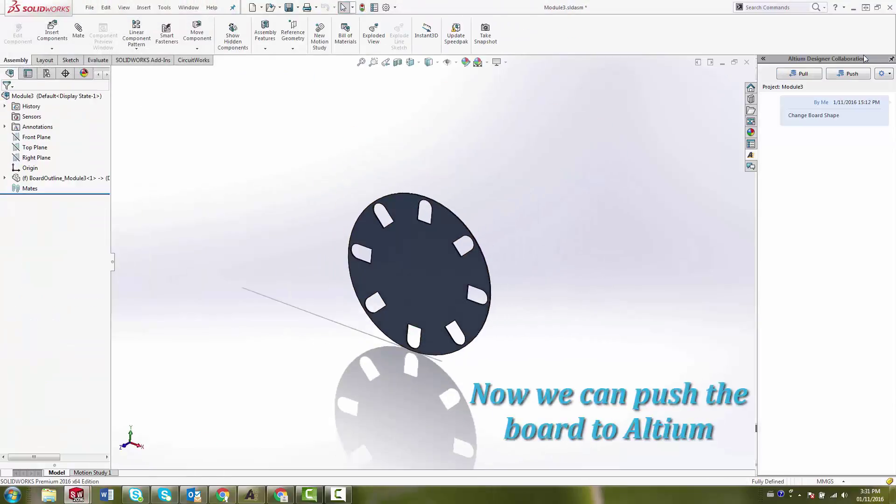
left_click(848, 73)
type("Add the Components")
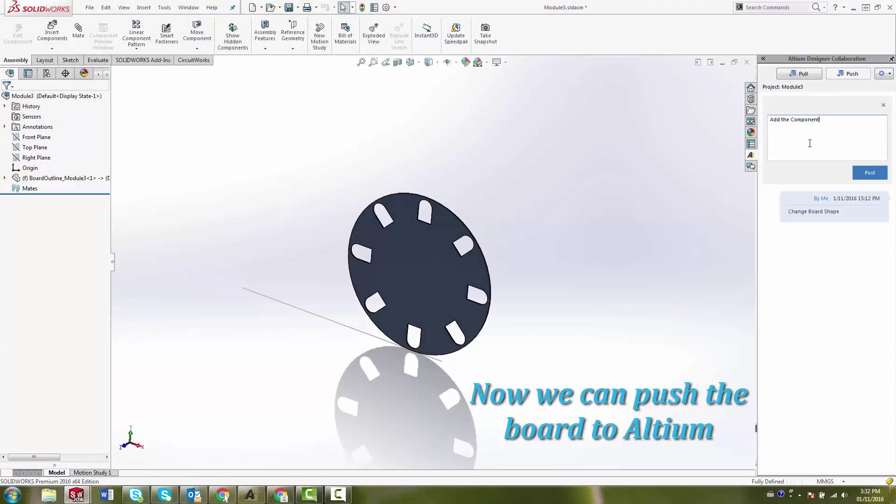
left_click(869, 173)
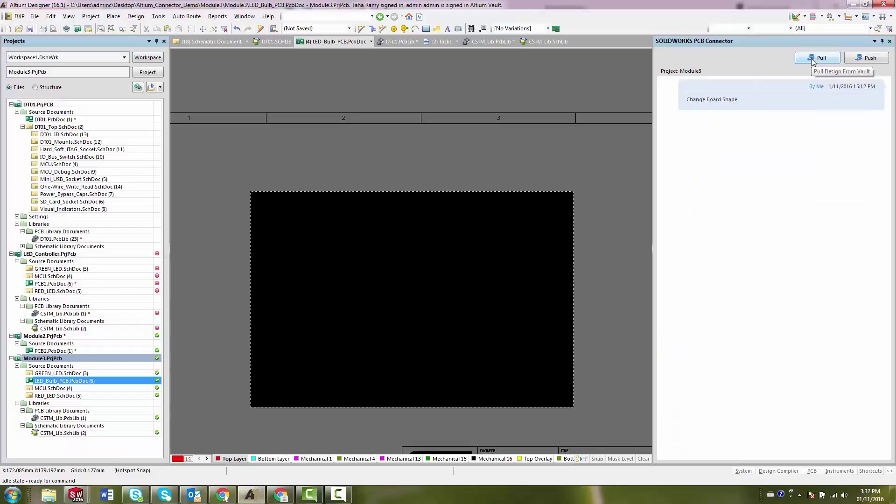
- Preview the Free-Cut-Extrude1 cutout change in the SOLIDWORKS PCB Connector panel
left_click(715, 129)
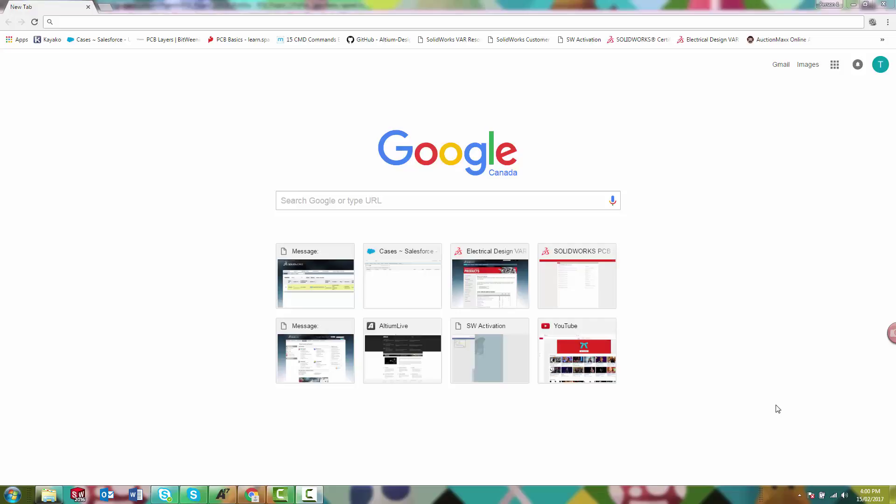
- Search the web for 'solidworks customer' to find the SOLIDWORKS Customer Portal
left_click(285, 21)
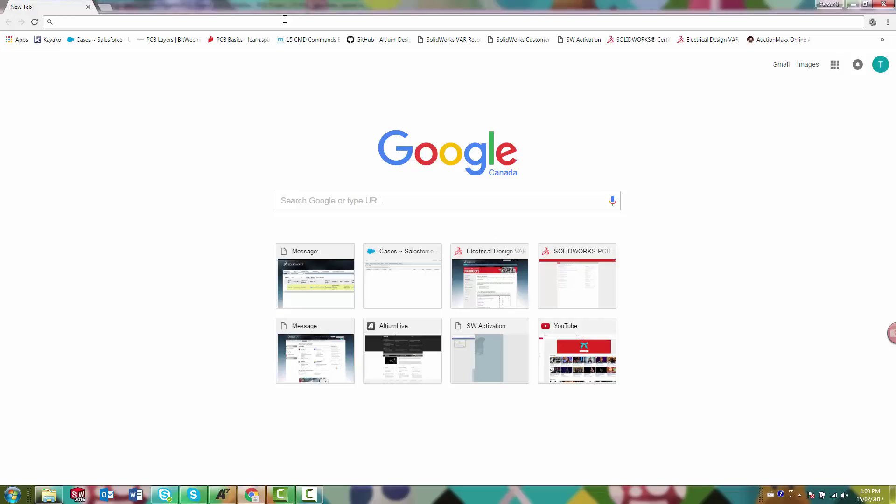
type("solidworks custo")
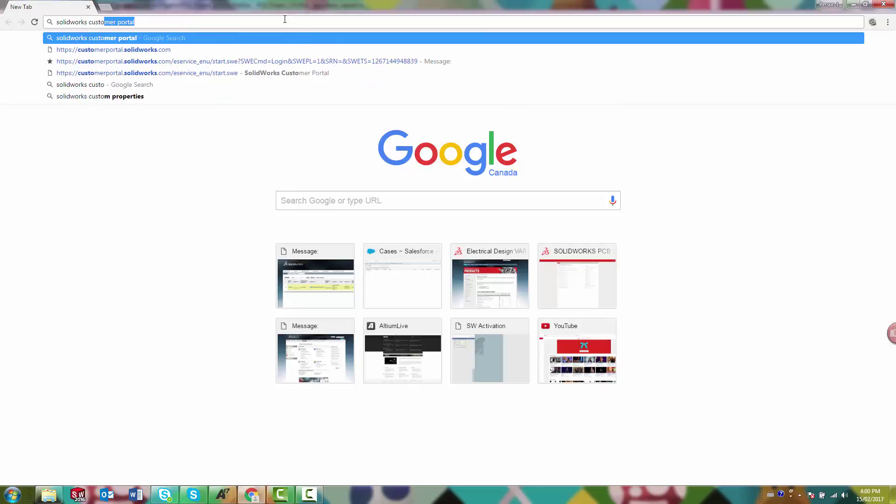
type("mer")
key("Return")
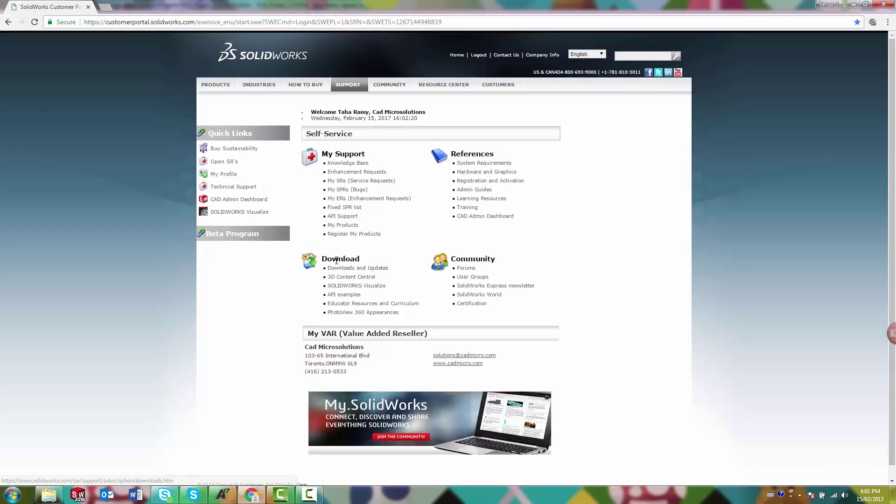
- Open the Customer Portal's Downloads and Updates page listing 2017 service packs
left_click_drag(322, 259, 362, 269)
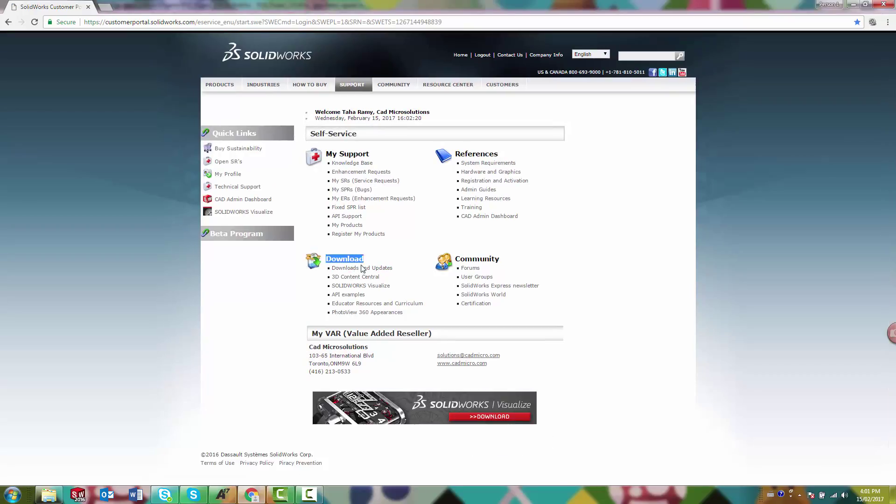
left_click(363, 269)
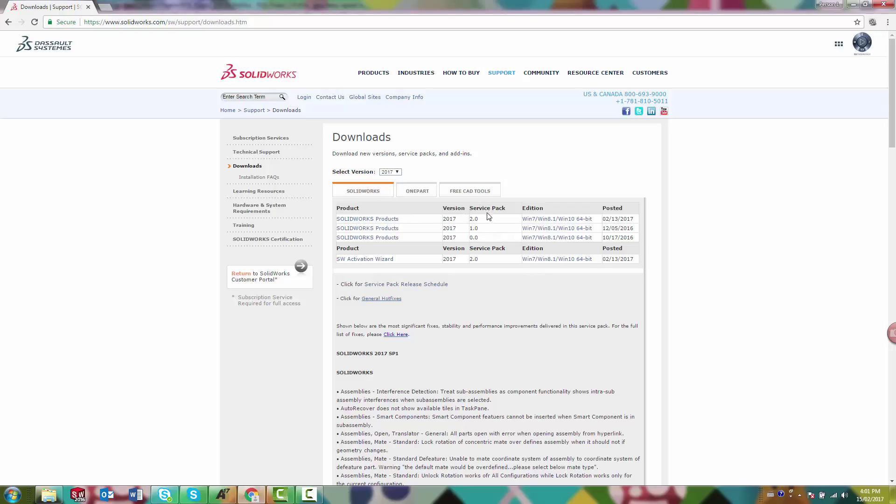
- Choose 2017 SP2.0 products, accept the English agreement, and download the SOLIDWORKS installer
left_click(383, 219)
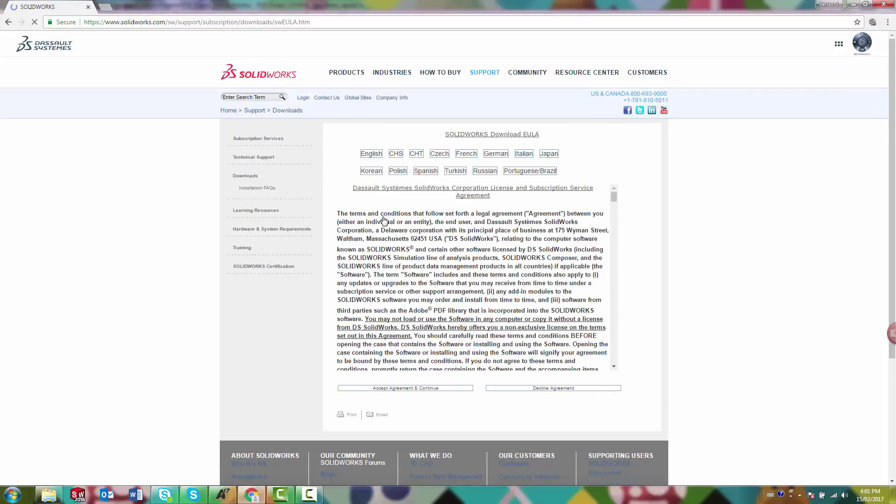
left_click(373, 154)
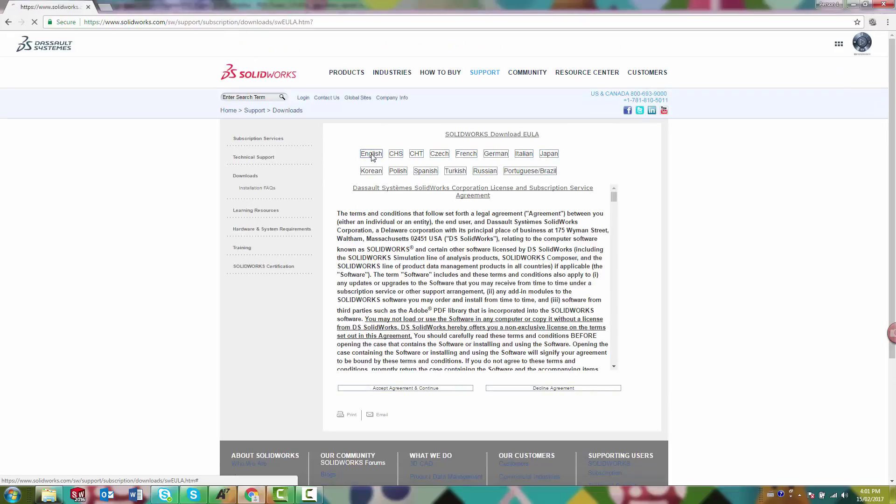
left_click(415, 389)
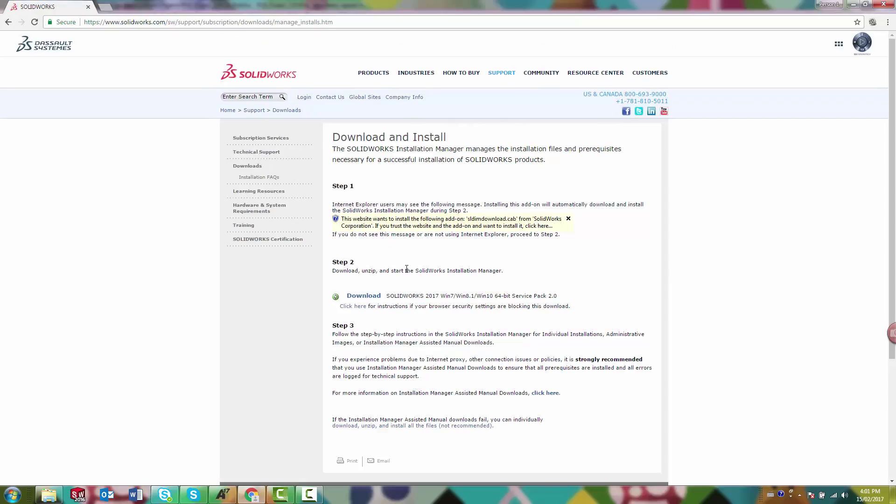
left_click(365, 297)
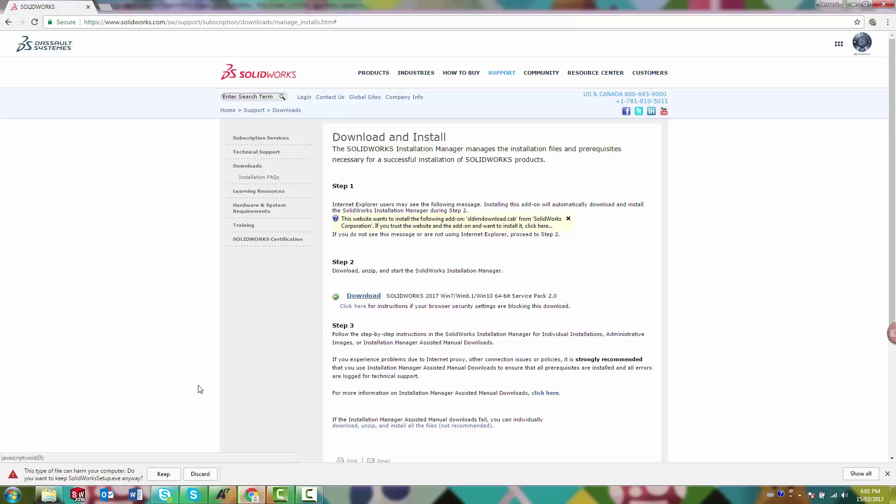
- Keep SolidWorksSetup (1).exe, run it from Downloads, and unzip its 207 installation files
left_click(161, 475)
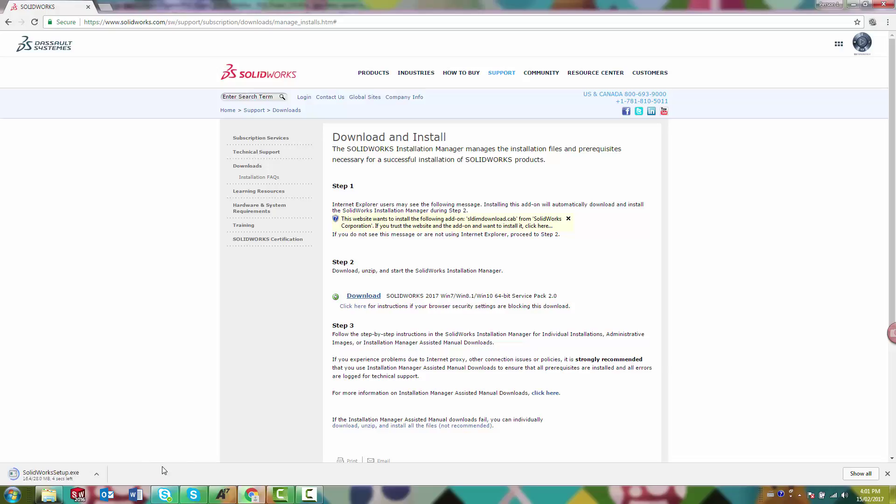
left_click(49, 496)
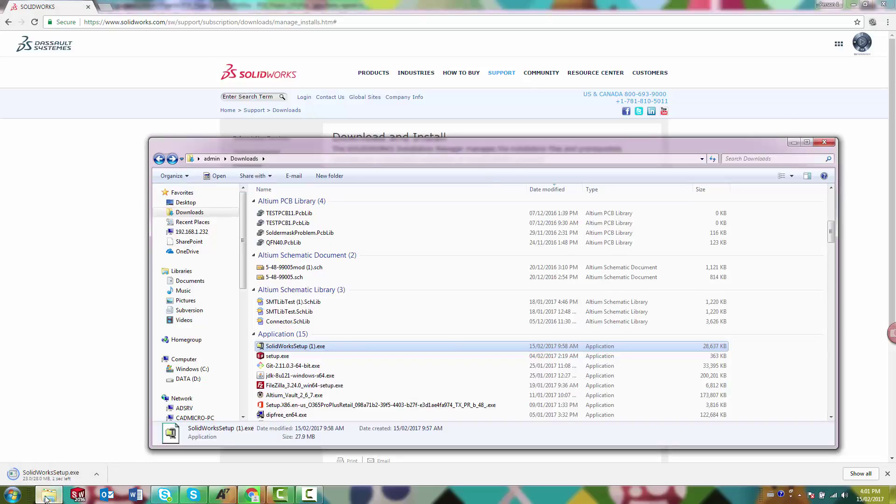
double_click(309, 348)
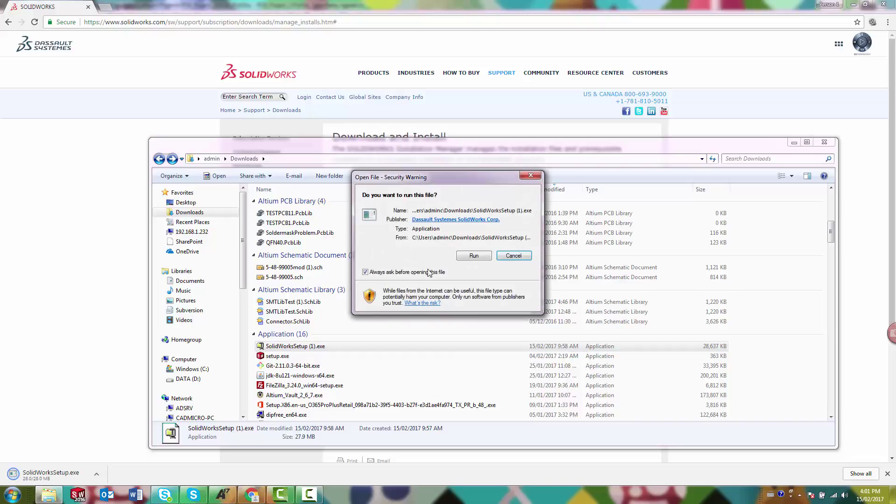
left_click(460, 257)
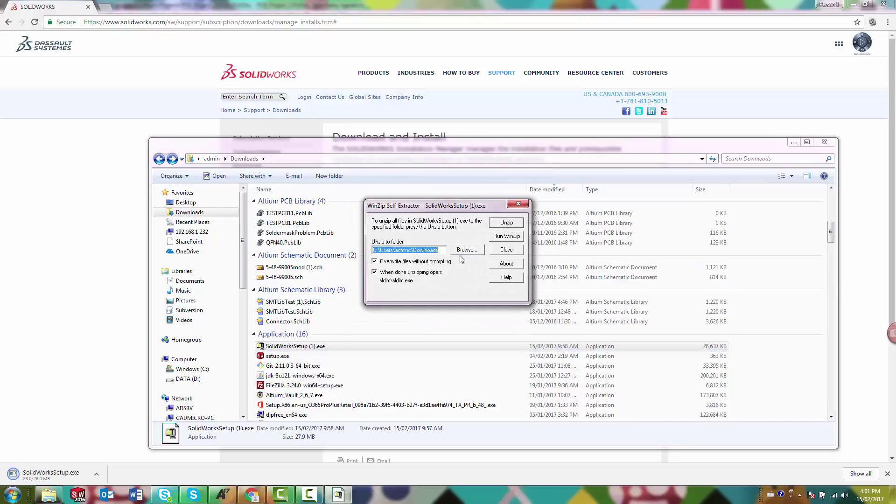
left_click(508, 224)
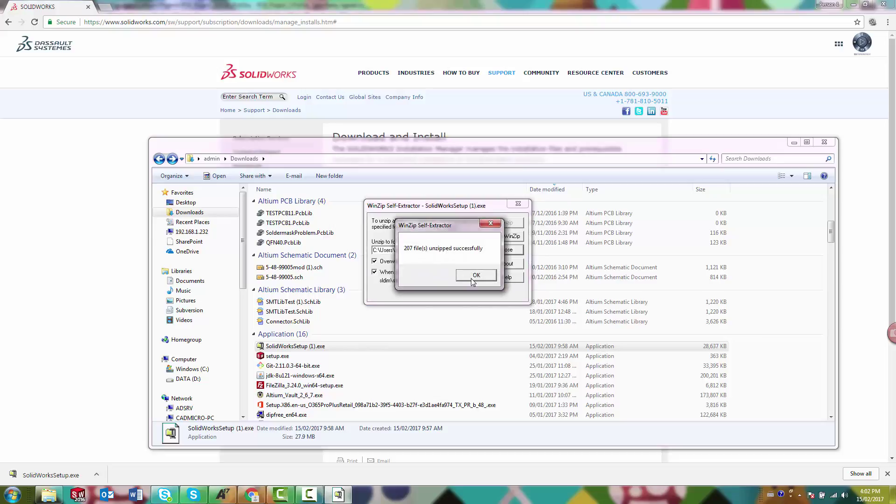
left_click(475, 276)
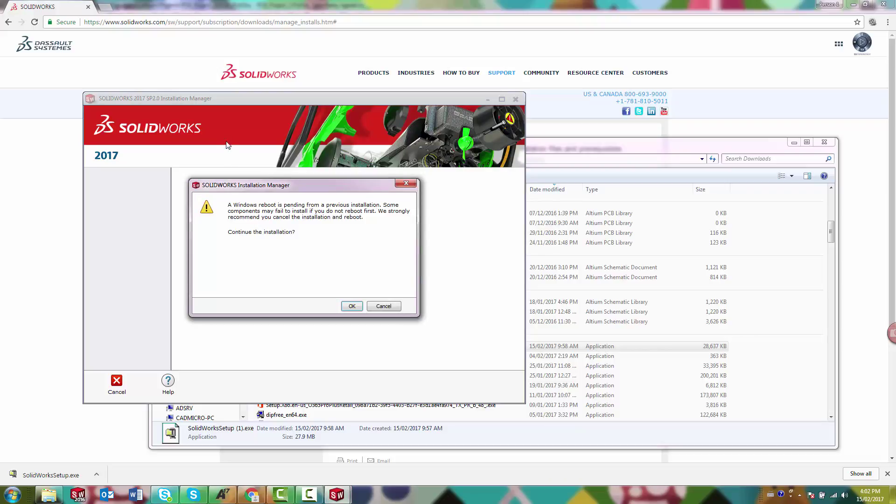
- Continue past the reboot warning and choose a server installation of SOLIDWORKS PCB Services
left_click(353, 307)
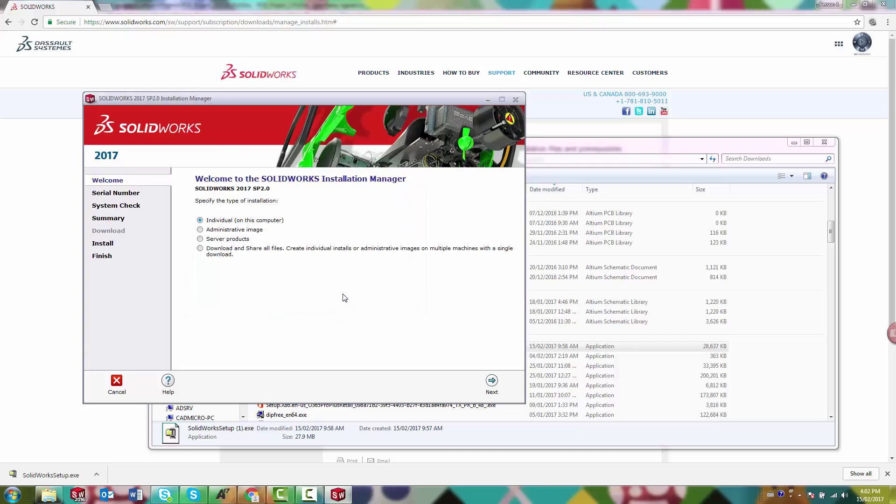
left_click_drag(265, 104, 427, 115)
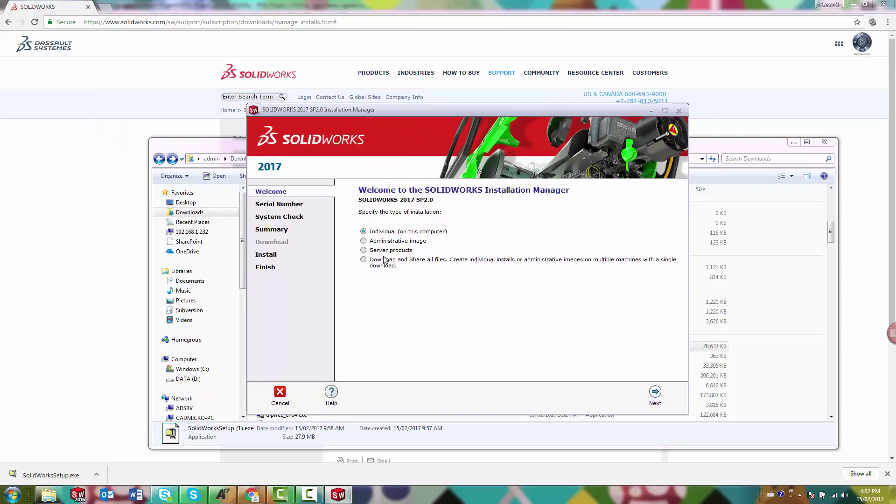
left_click(370, 251)
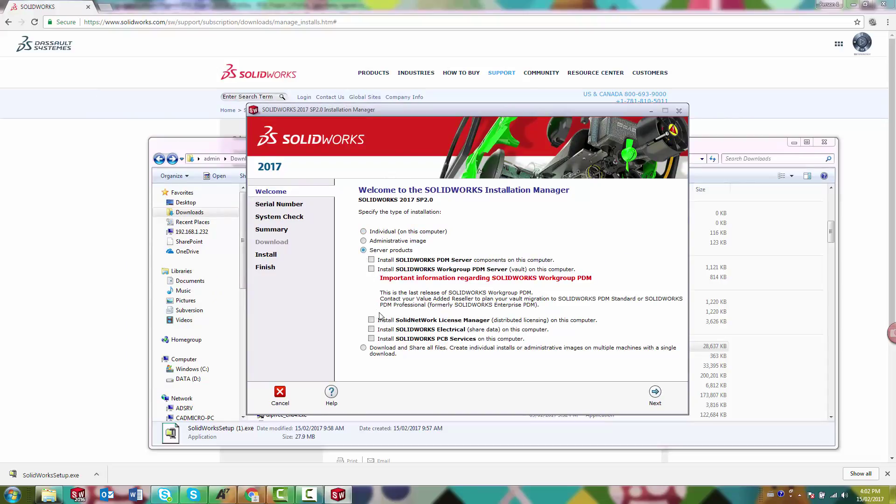
left_click(656, 394)
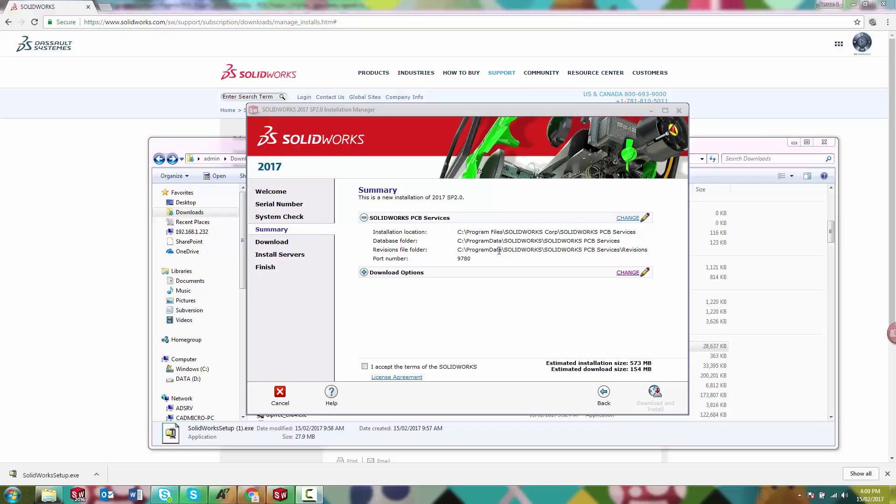
- Review the download options, then return to the installation summary
left_click(365, 273)
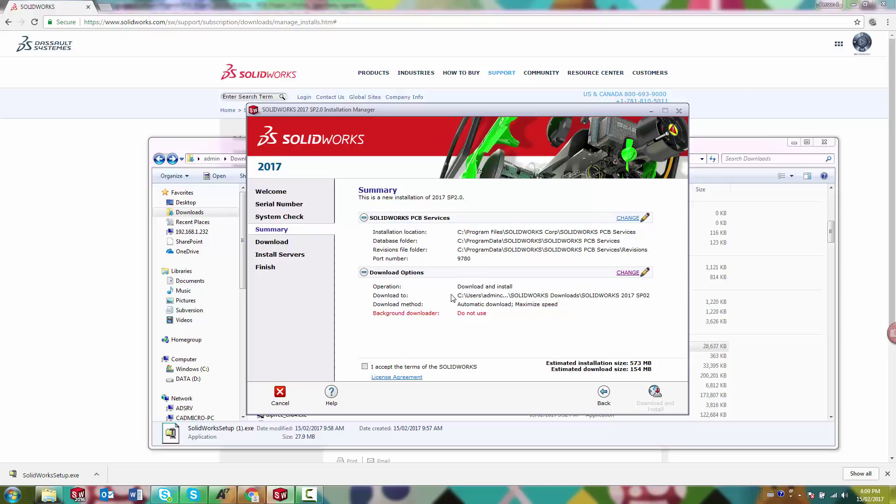
left_click(630, 275)
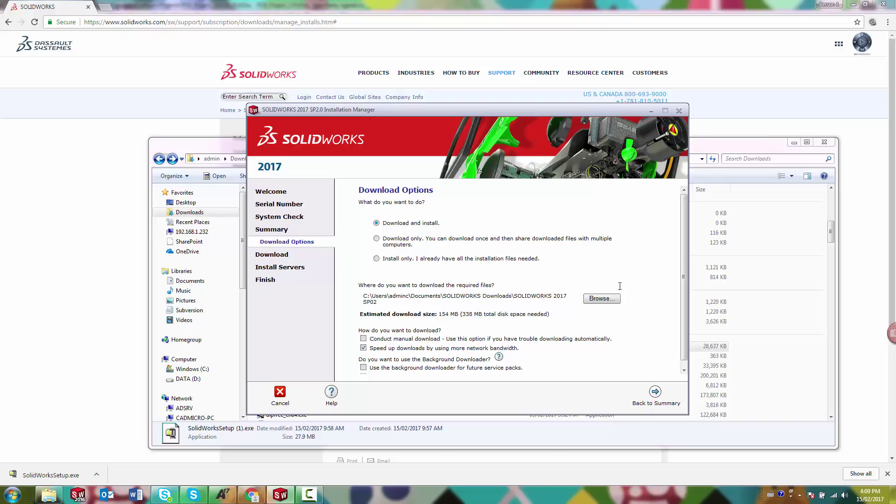
left_click_drag(684, 295, 684, 304)
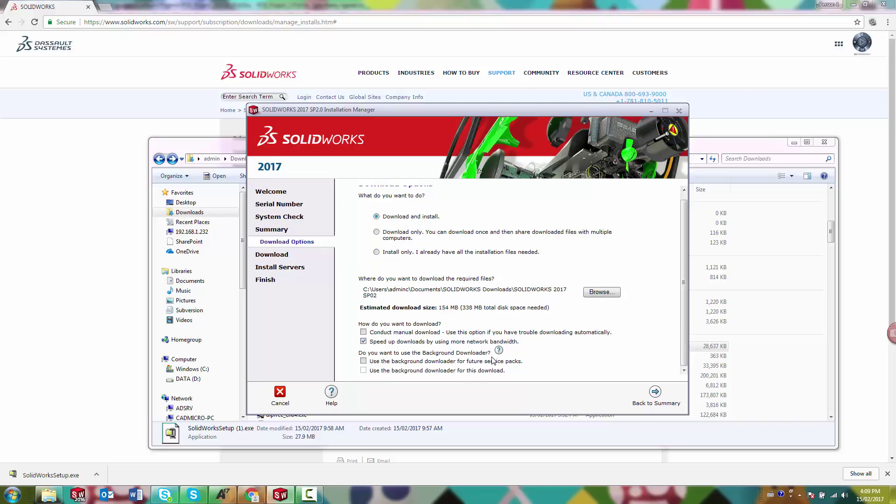
left_click(655, 394)
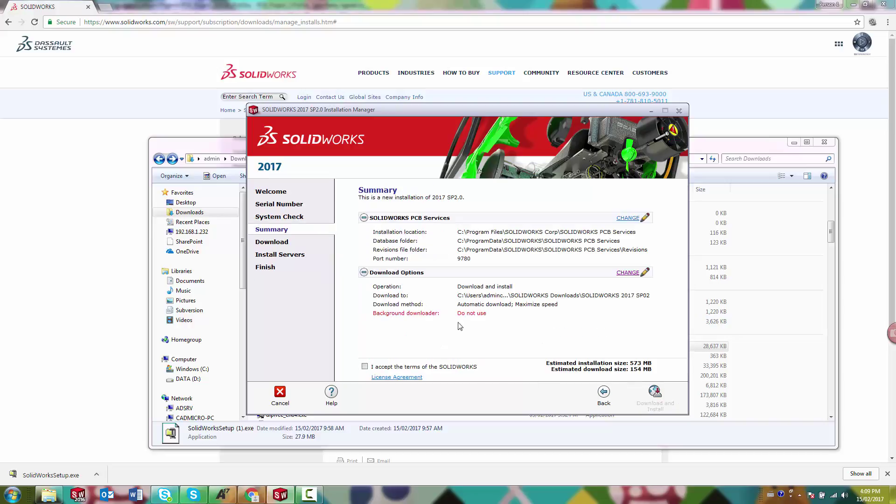
- Accept the license terms, install PCB Services, finish, and close the Downloads folder
left_click(365, 367)
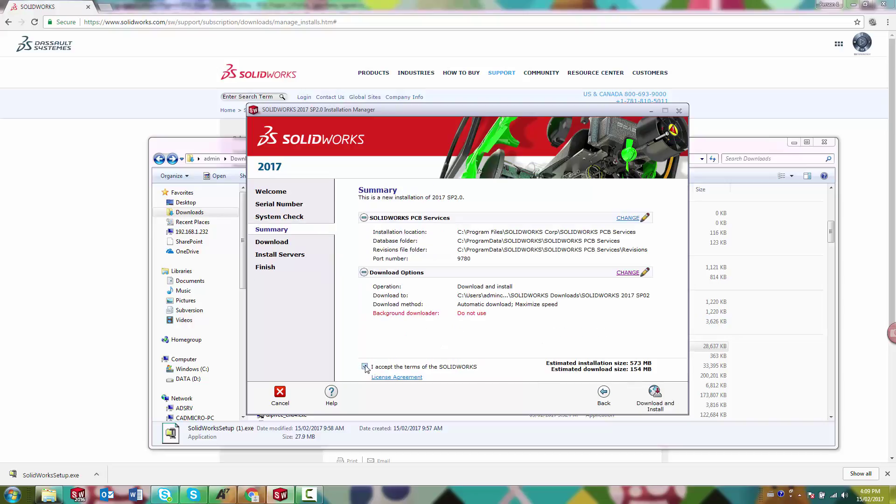
left_click(656, 395)
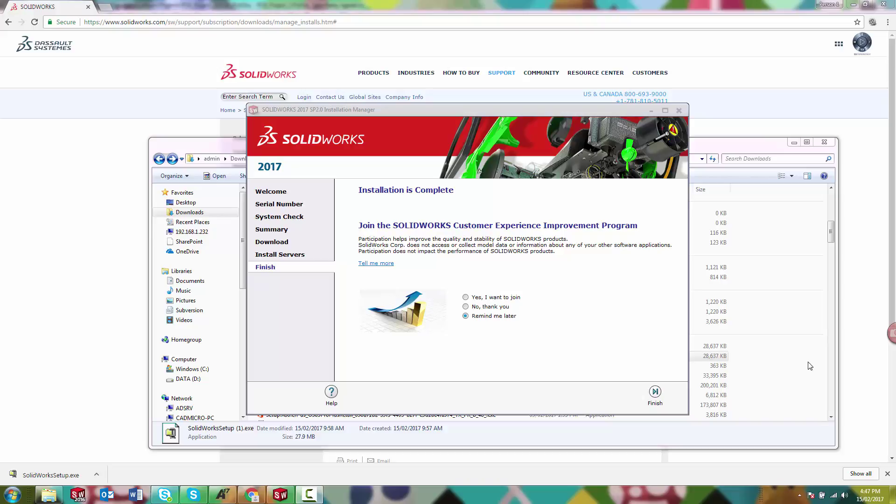
left_click(655, 394)
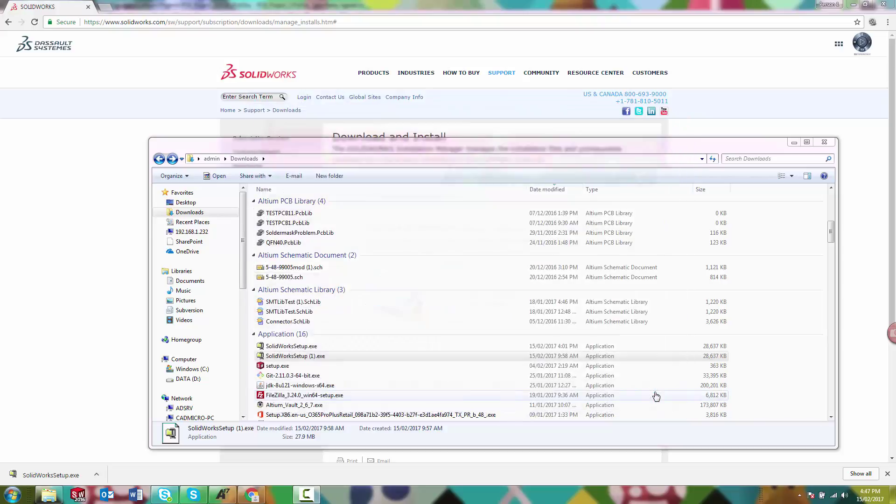
left_click(824, 142)
- Load the PCB Services sign-in page at localhost:9780 in a new tab
left_click(111, 6)
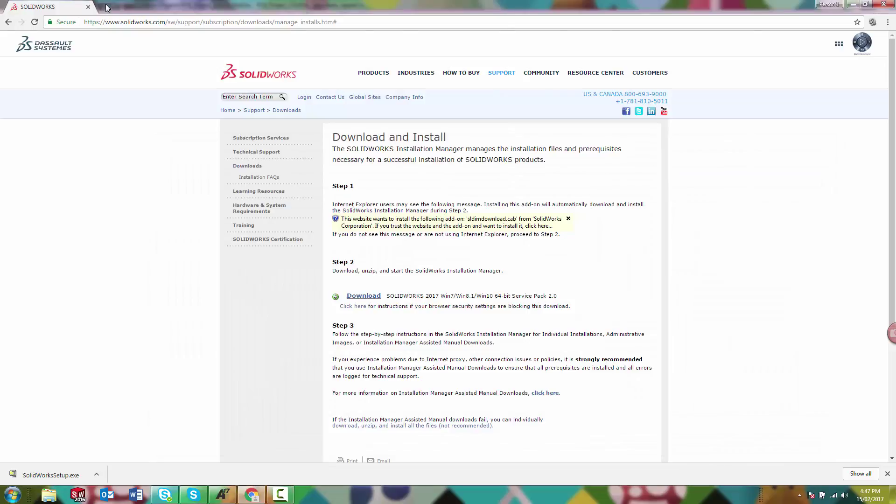
type("localhost:9780")
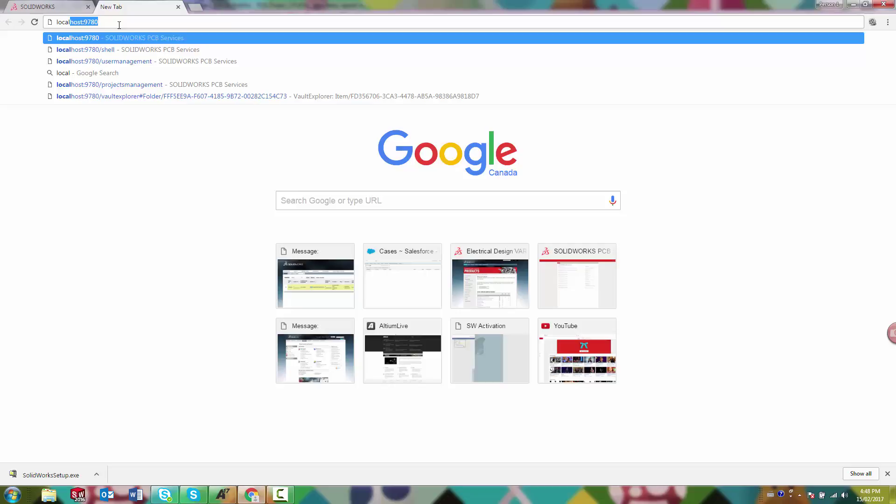
key("Return")
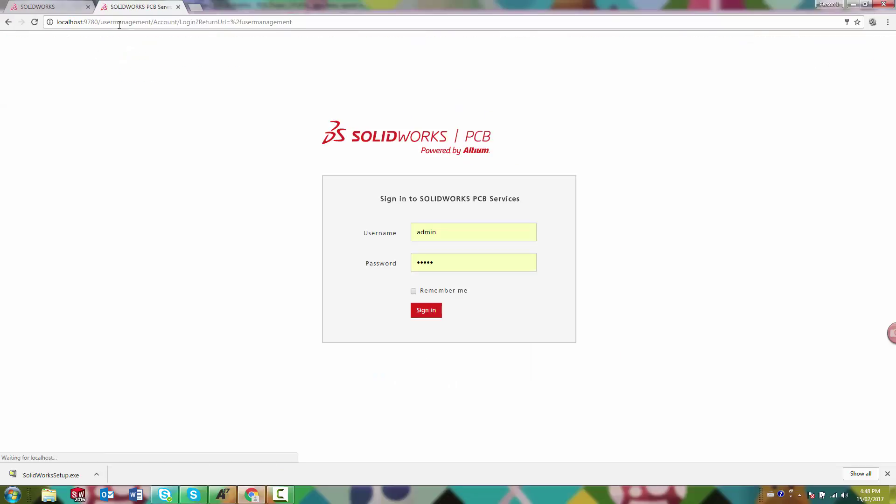
- Sign in with the administrator username and password, review the USERS list, then sign out
double_click(449, 237)
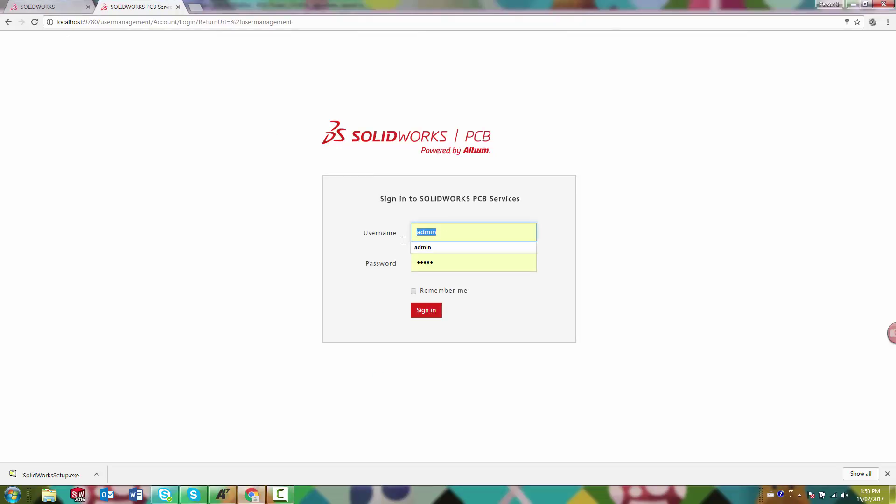
type("admin")
key("Tab")
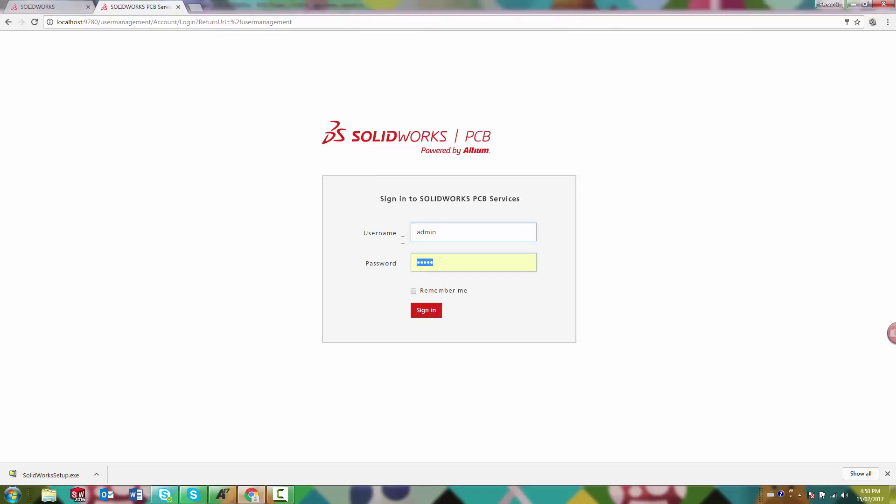
type("admin")
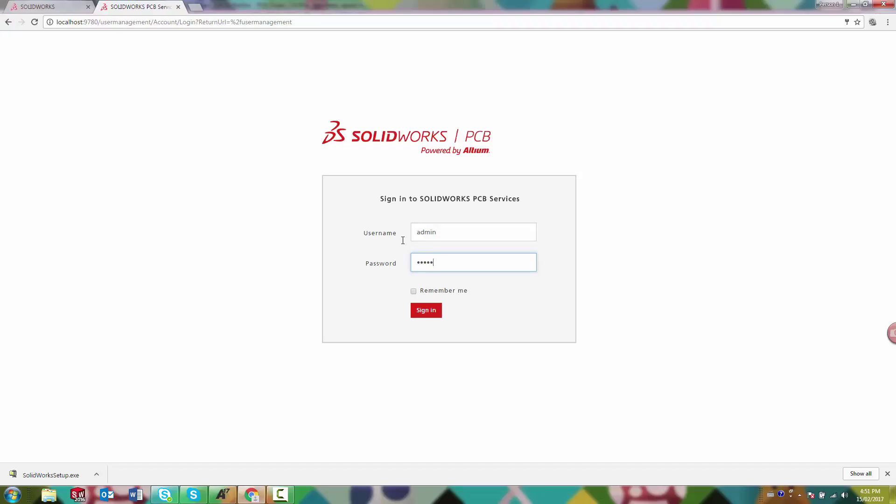
left_click(425, 310)
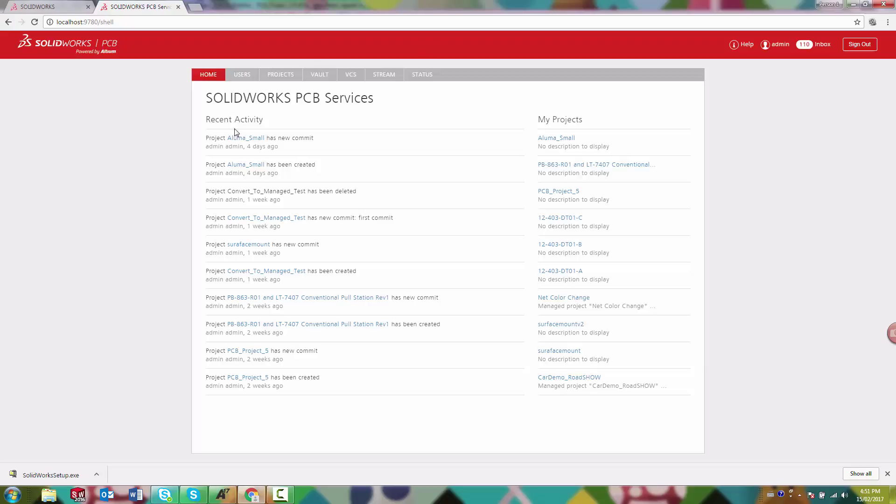
left_click(240, 78)
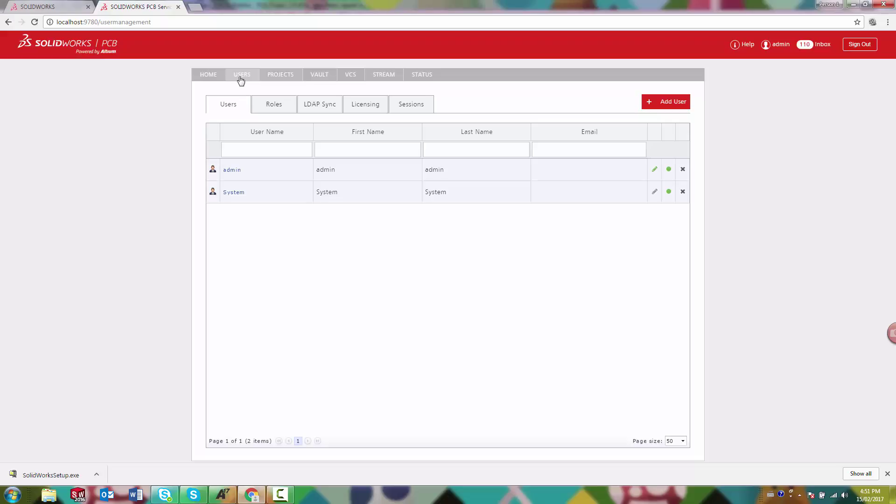
left_click(855, 47)
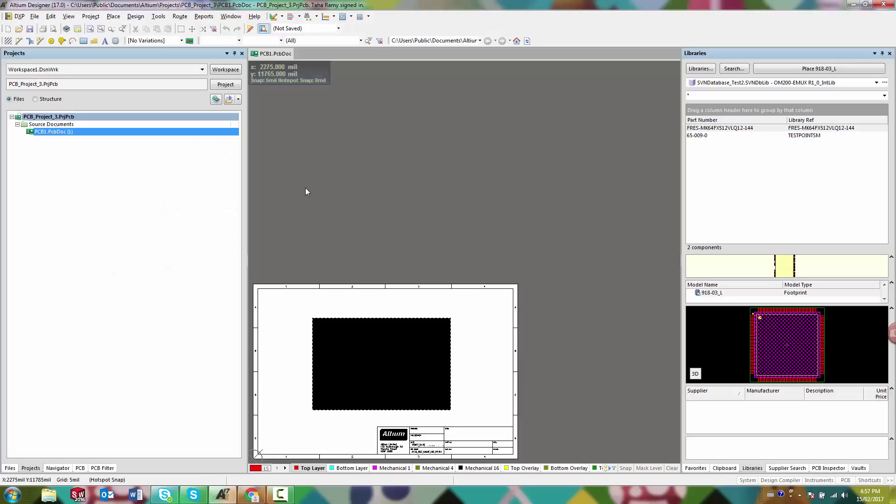
- Search the purchased extensions for 'sol' and download the SOLIDWORKS PCB Connector
left_click(10, 21)
left_click(51, 75)
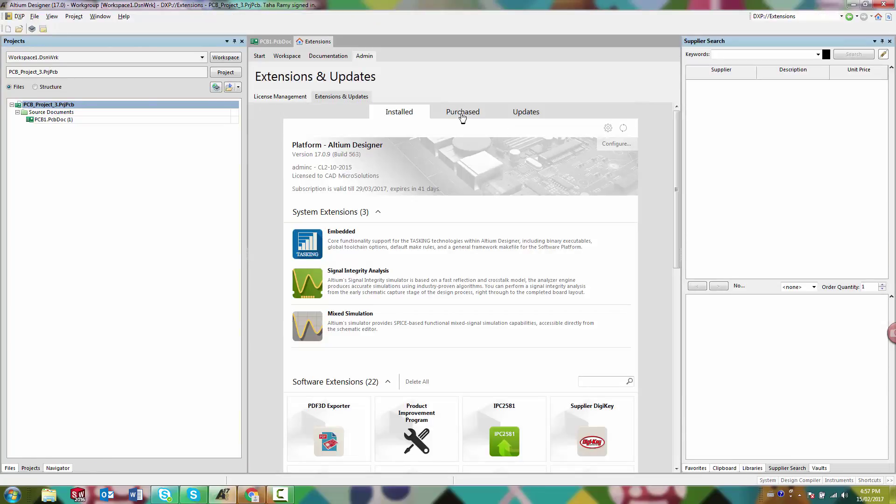
left_click(462, 113)
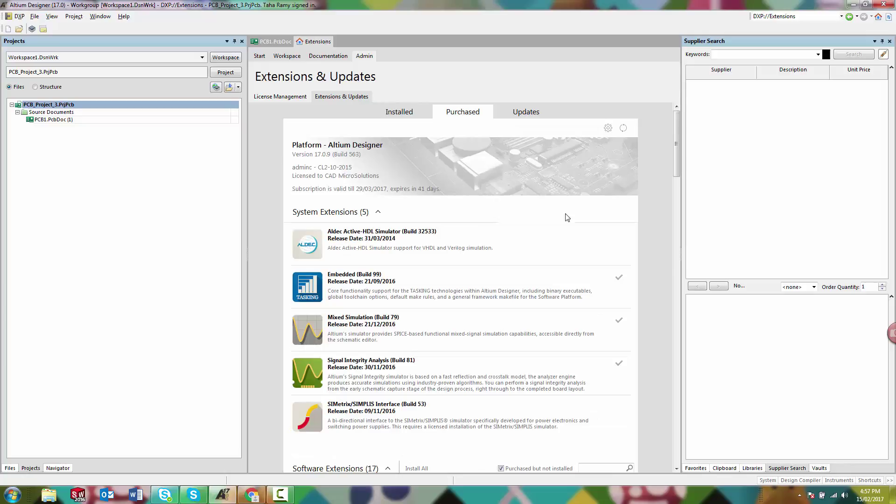
left_click_drag(678, 170, 690, 227)
left_click(613, 166)
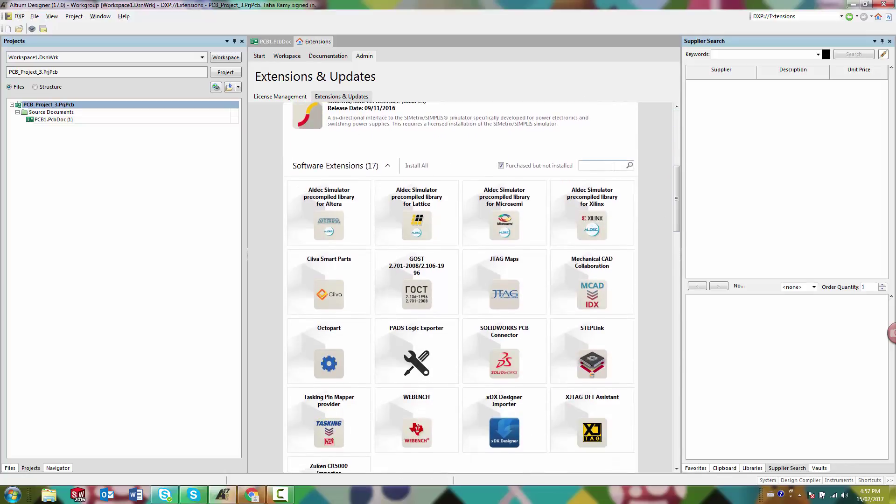
type("soli")
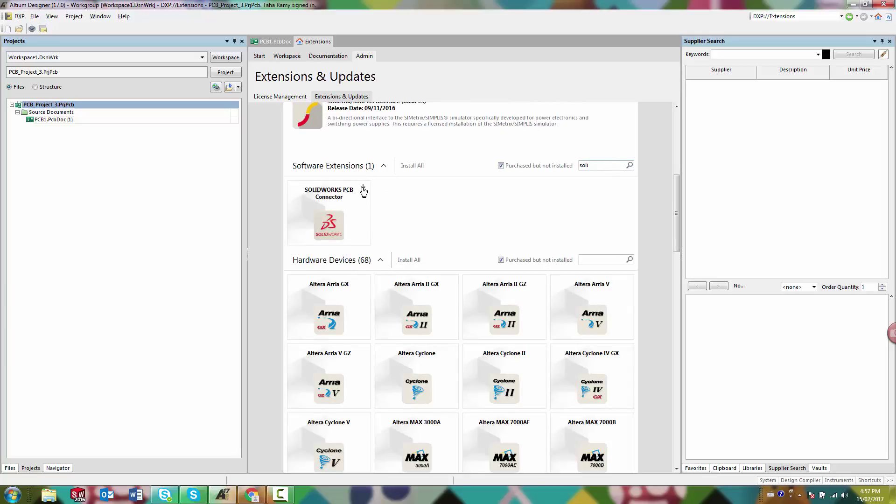
left_click(363, 189)
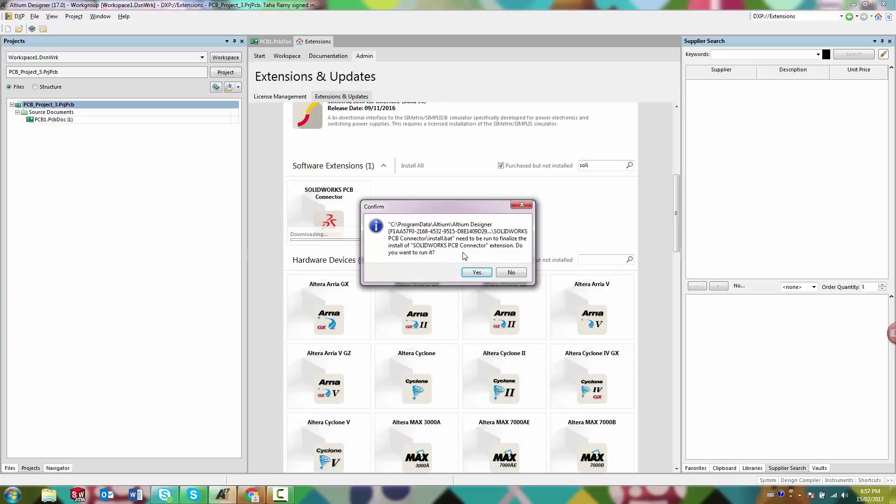
- Let the install script finish, then paste the saved connector serial number and register it
left_click(475, 272)
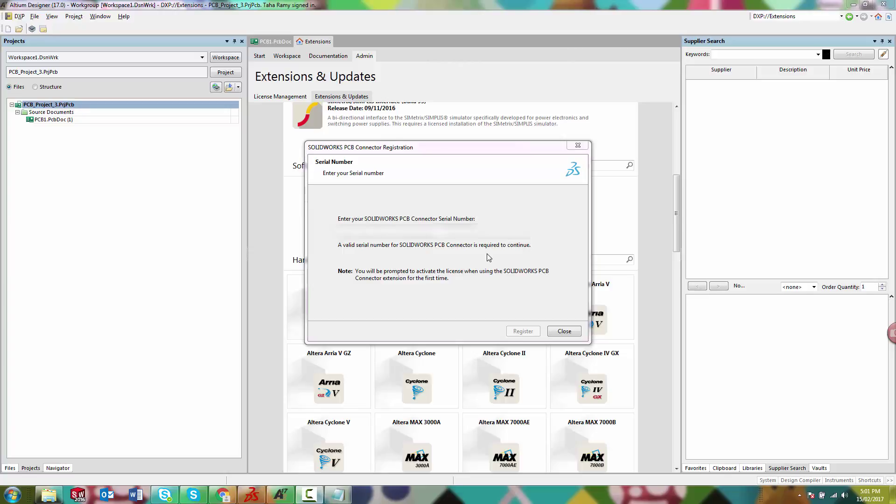
key("alt+Tab")
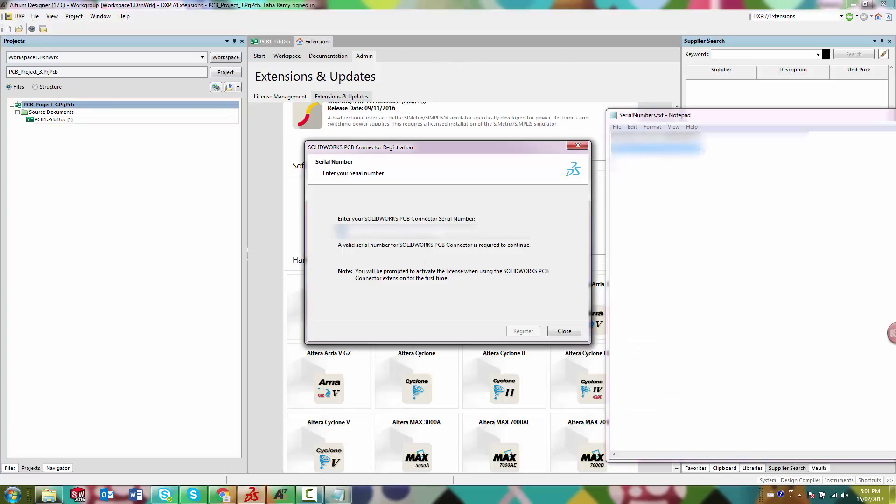
key("ctrl+v")
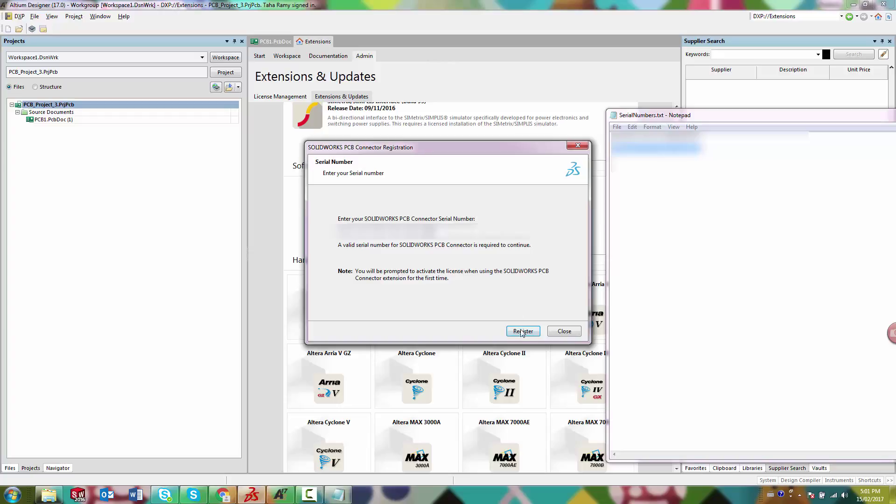
left_click(522, 331)
scroll(650, 205, "down", 5)
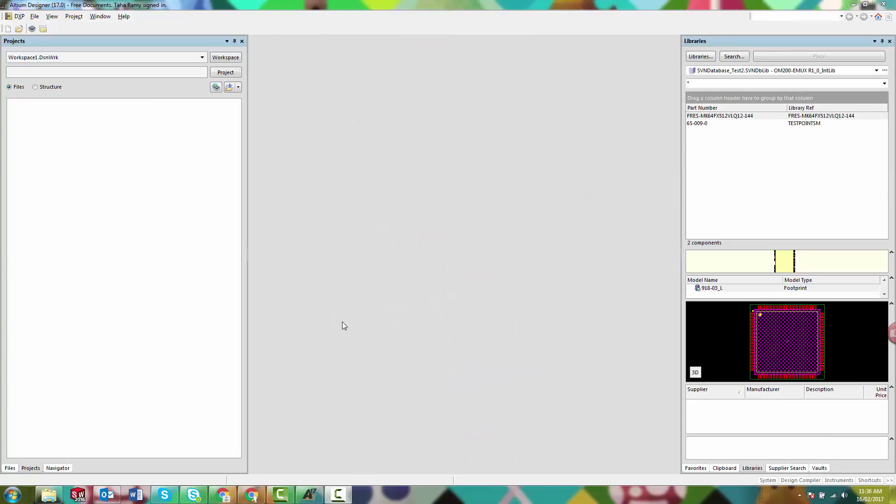
- Scroll the Installed extensions list to find SOLIDWORKS PCB Connector among the 23 software extensions
left_click(18, 17)
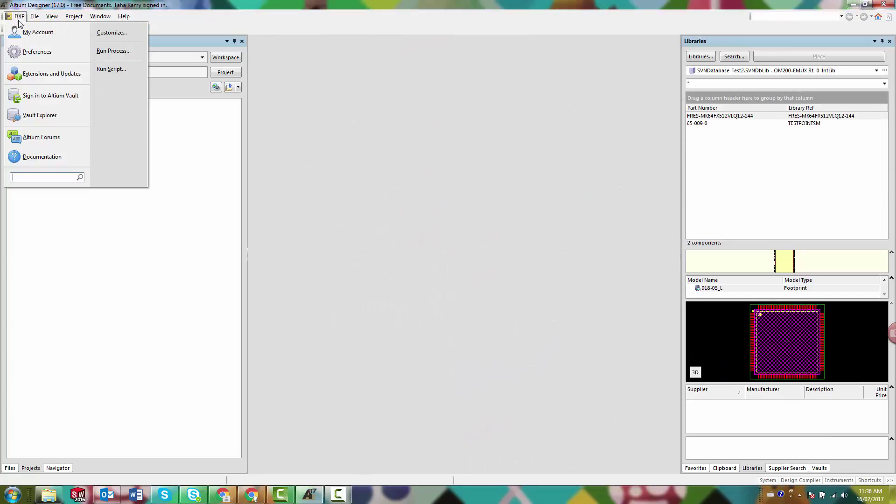
left_click(29, 76)
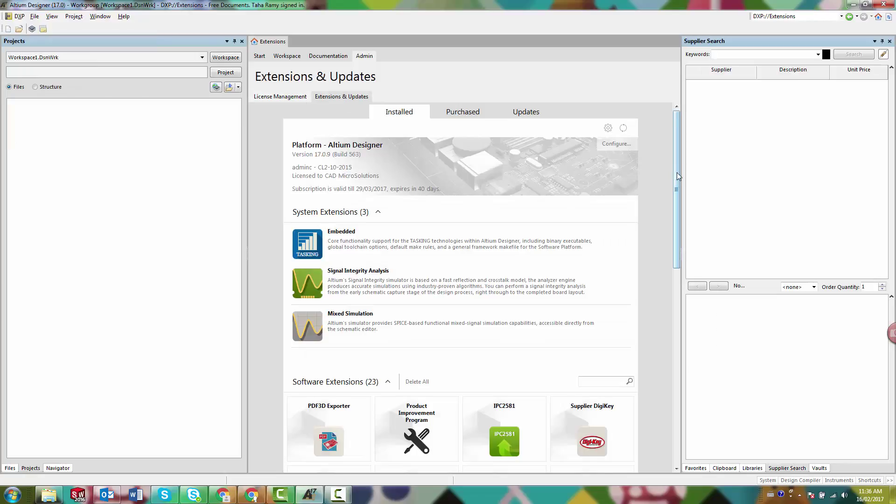
left_click_drag(676, 171, 676, 368)
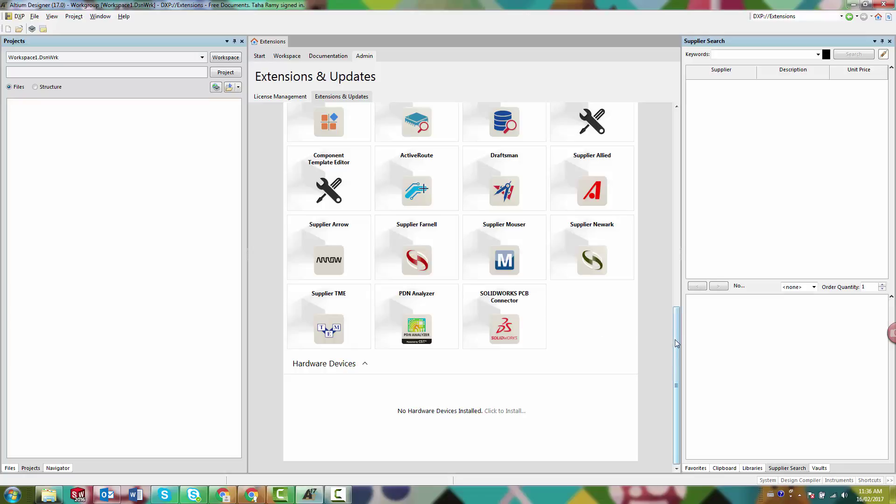
scroll(679, 350, "up", 1)
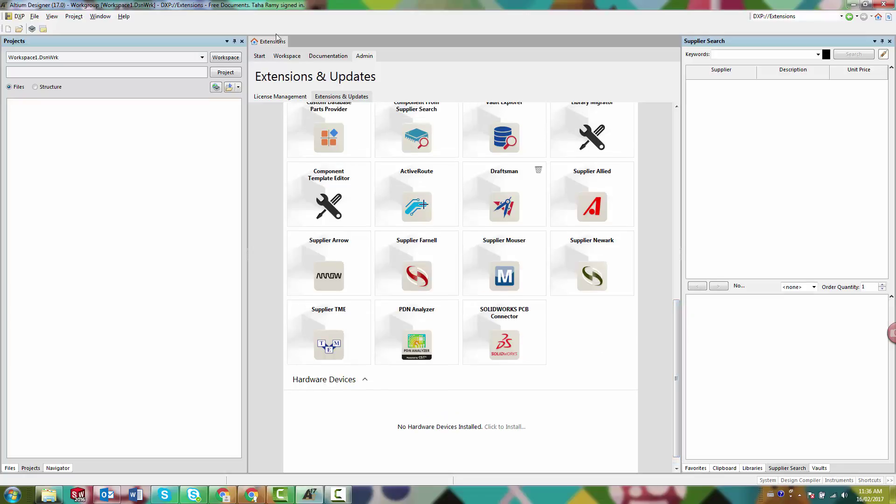
left_click(16, 16)
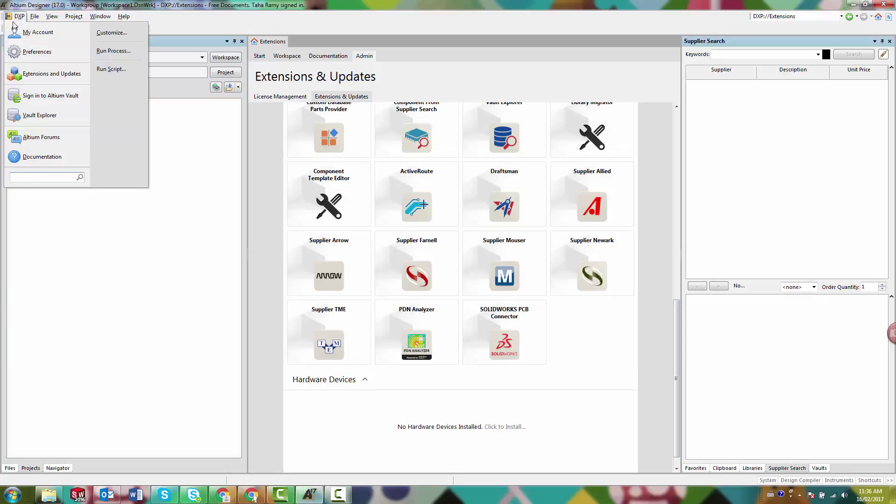
- Sign in to the Altium Vault with the account password
left_click(43, 96)
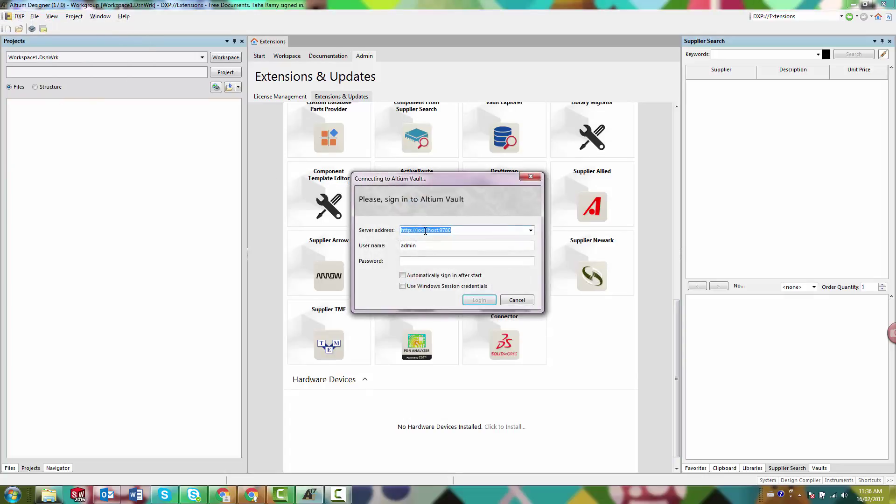
left_click(431, 261)
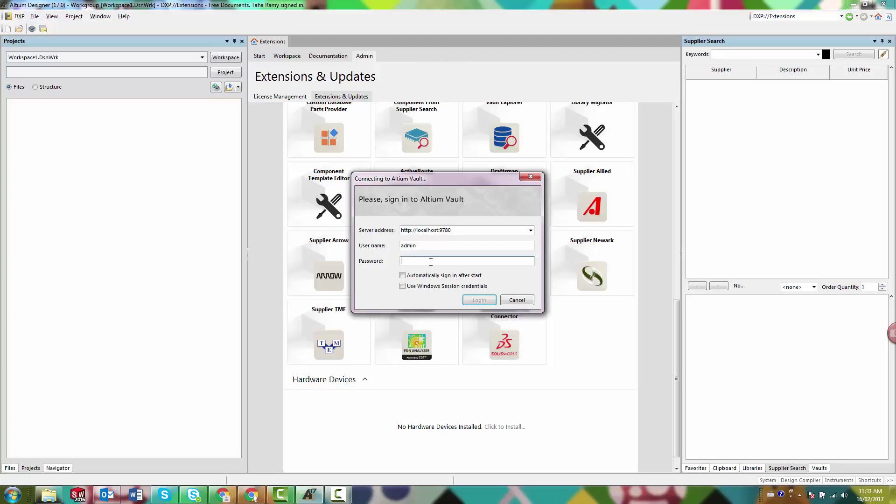
type("**")
left_click(480, 301)
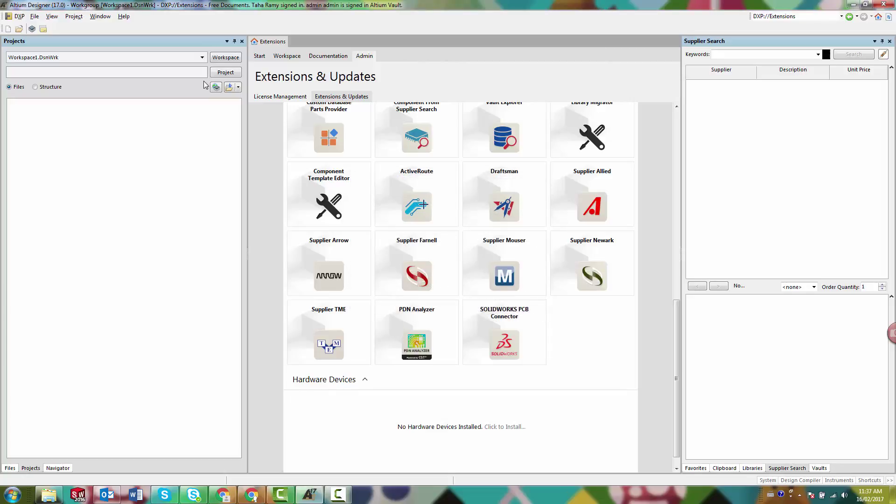
- Open managed project PCB_Project_3 and its PCB1.PcbDoc board document
left_click(35, 17)
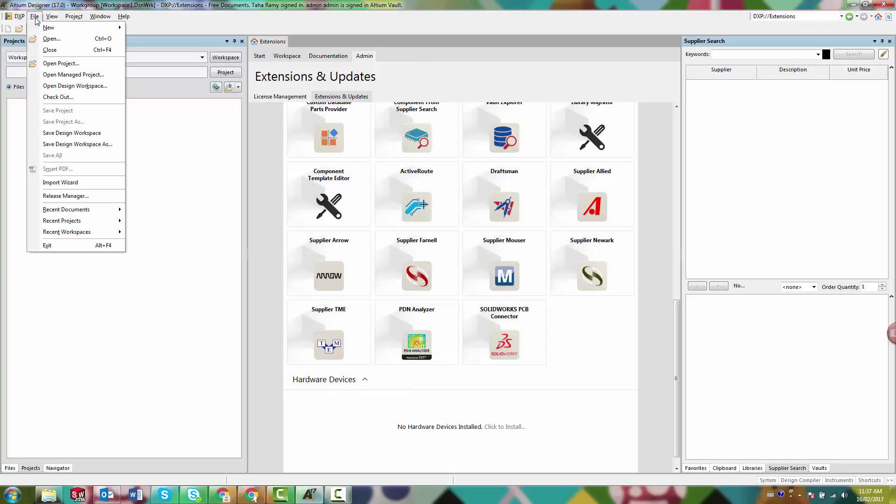
left_click(65, 74)
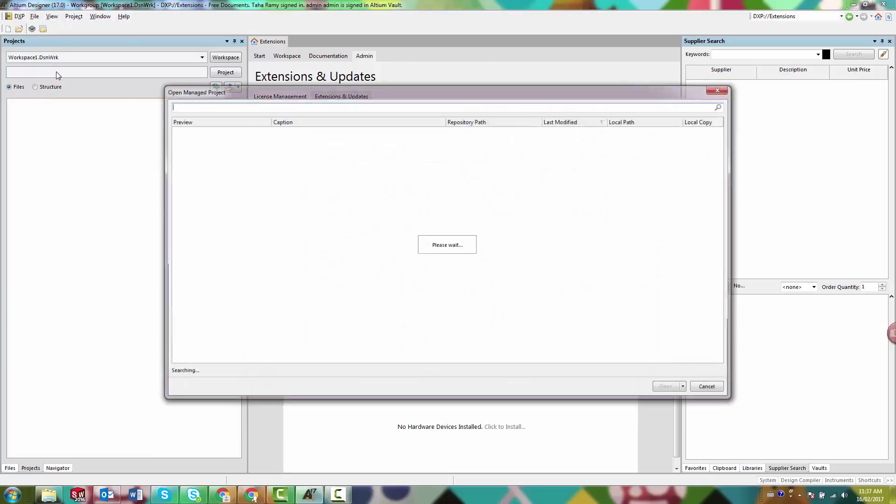
double_click(308, 145)
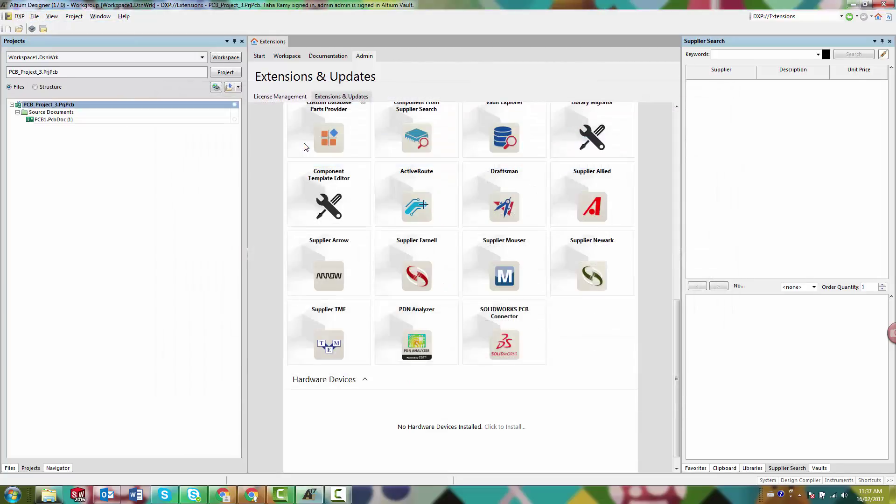
left_click(79, 120)
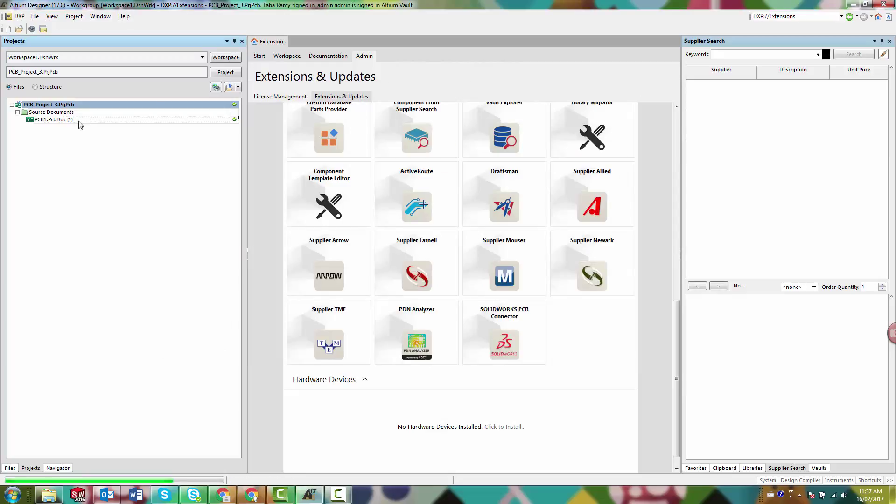
double_click(56, 119)
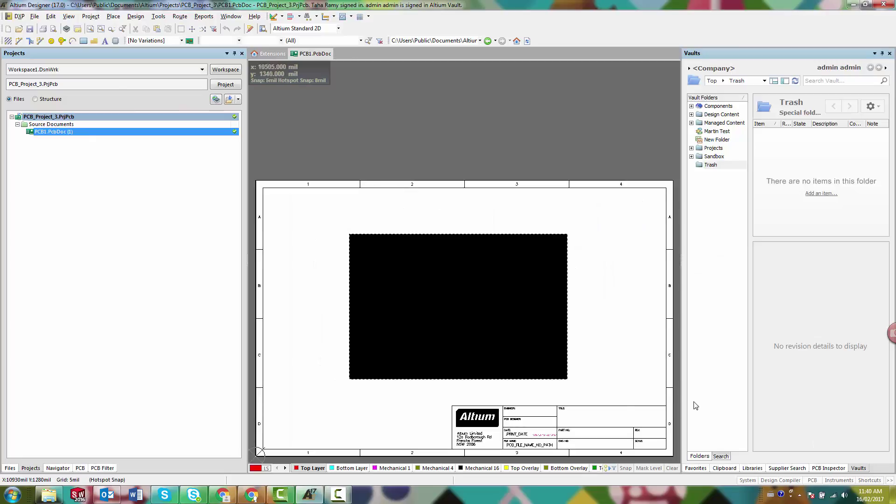
- Try pushing the board from the SOLIDWORKS PCB Connector panel, then close the missing-license error
left_click(812, 480)
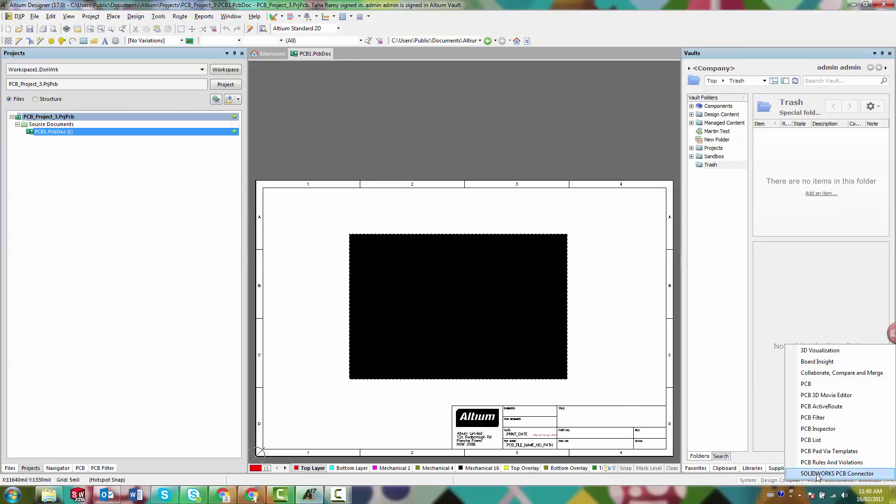
left_click(817, 474)
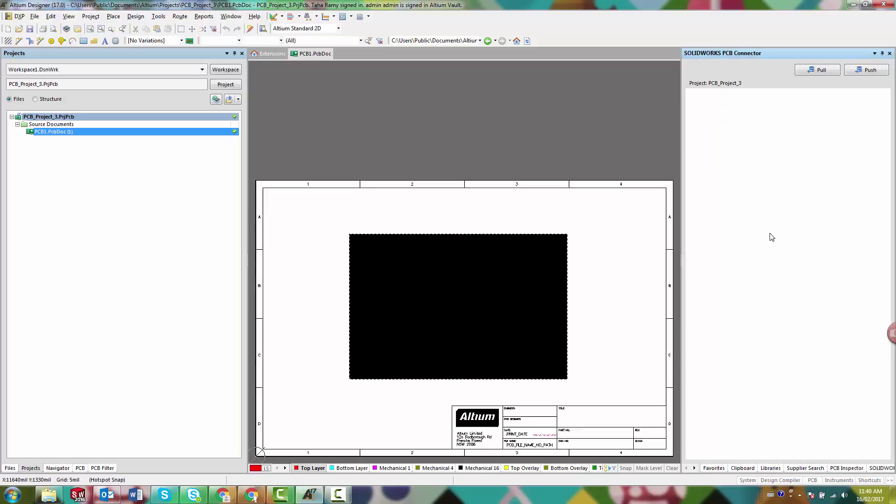
left_click(870, 72)
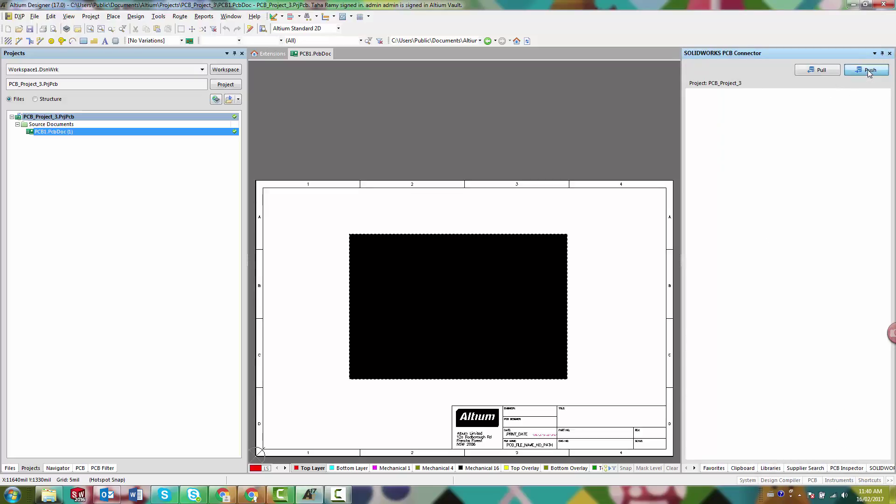
left_click_drag(483, 222, 596, 212)
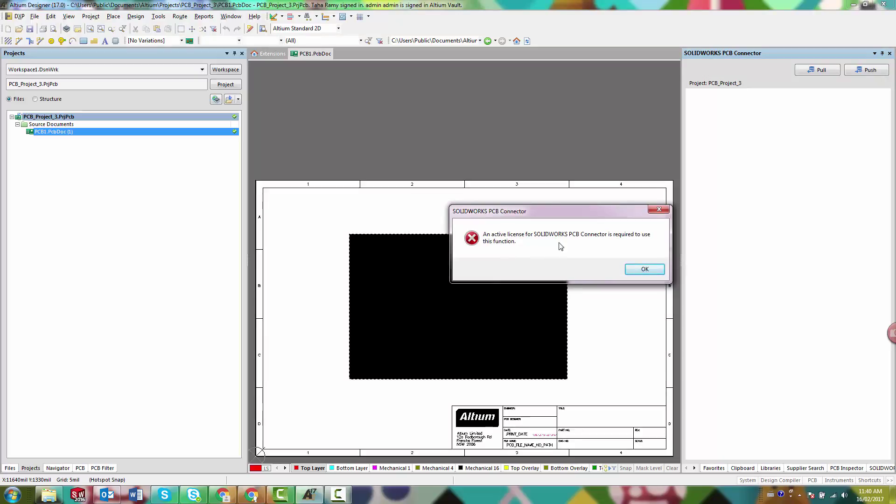
left_click(644, 270)
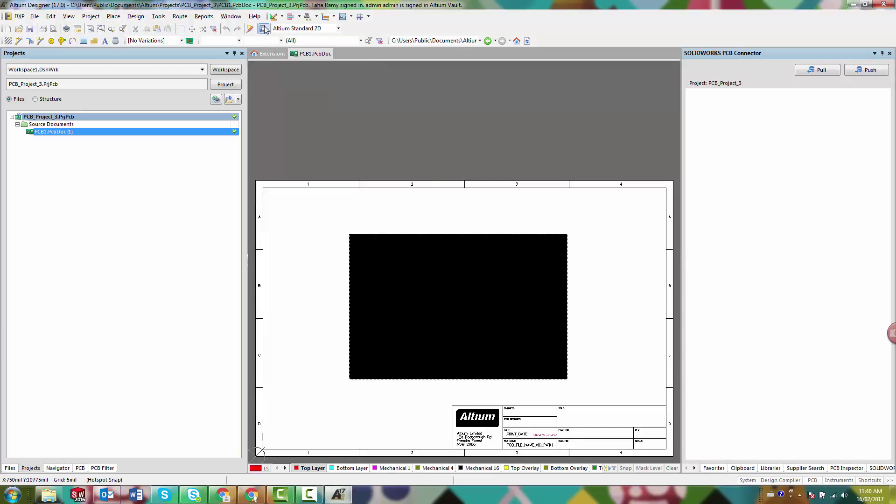
- Activate the SOLIDWORKS PCB Connector license online from Help, getting a never-expiring activation
left_click(254, 16)
mouse_move(286, 28)
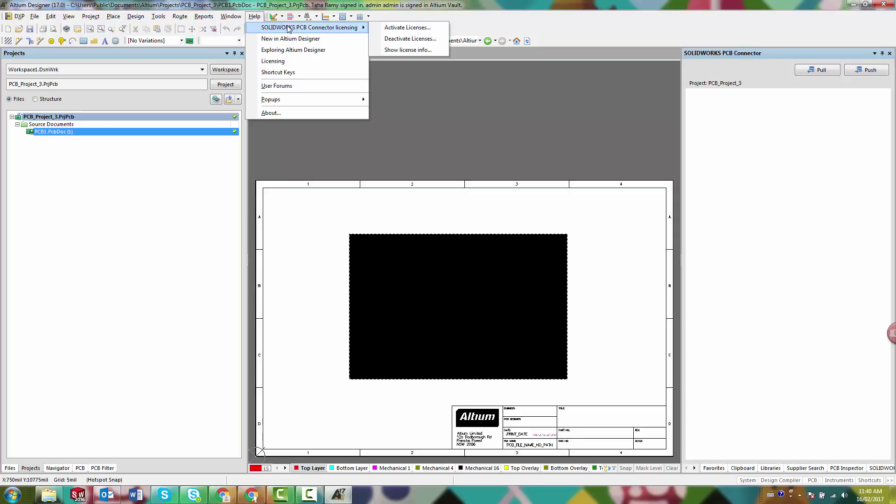
left_click(395, 28)
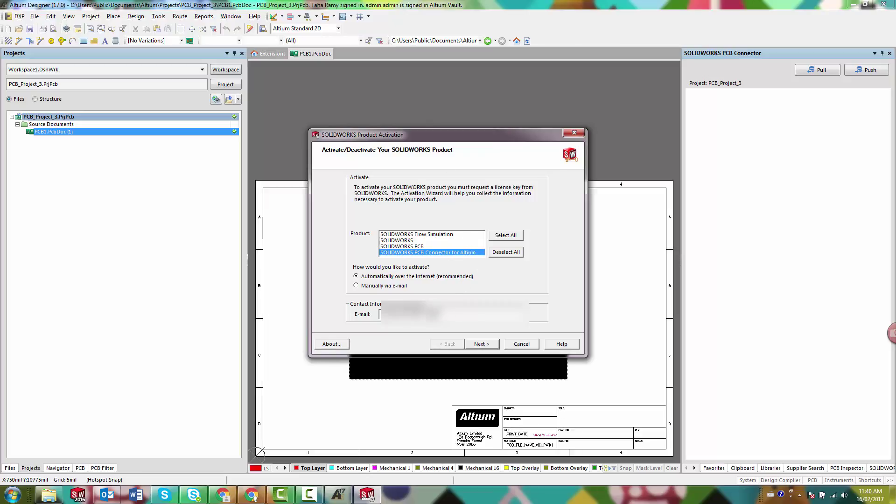
left_click(489, 346)
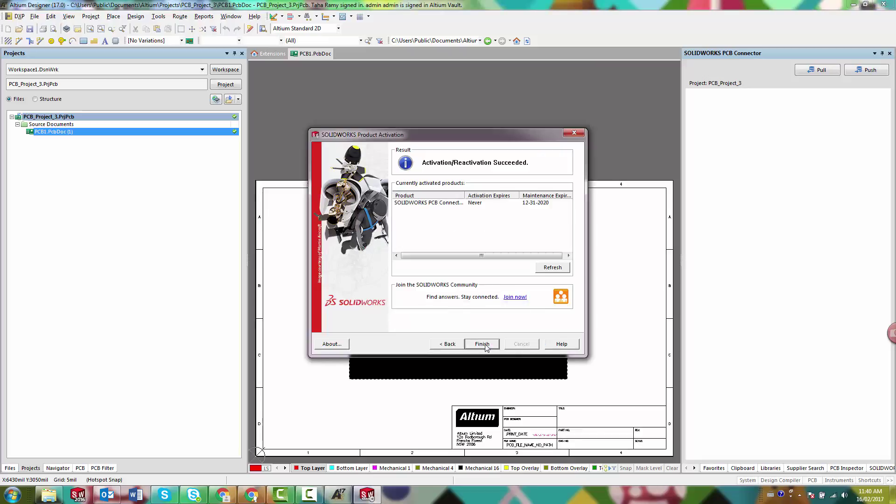
left_click(482, 344)
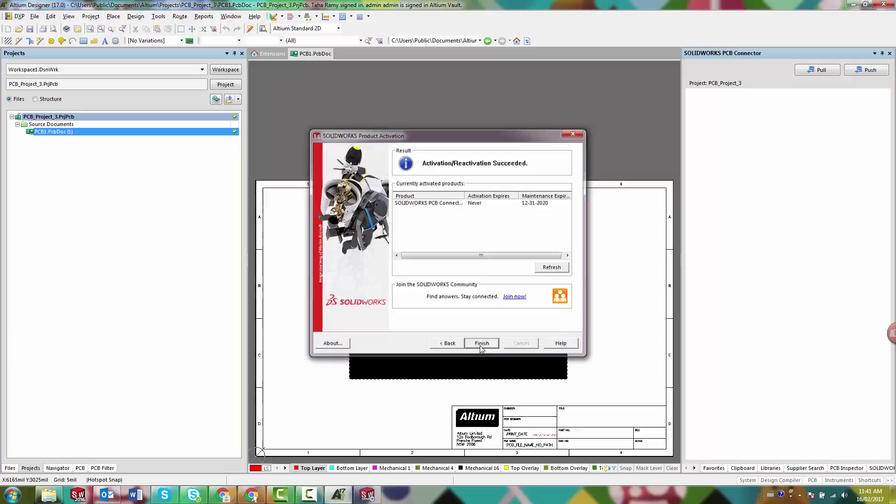
- Push the board design to the vault with the comment 'first push'
left_click(861, 75)
left_click(800, 143)
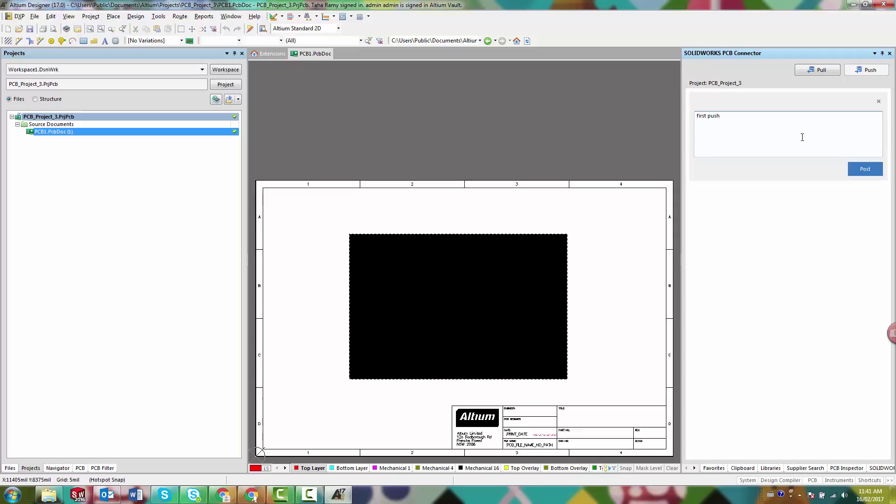
left_click(864, 168)
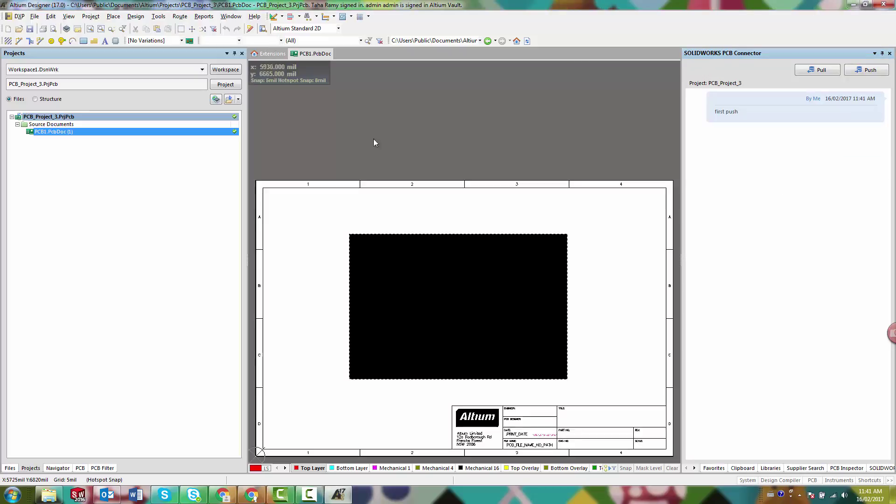
- Reopen the SOLIDWORKS PCB Connector licensing options in the Help menu
left_click(253, 18)
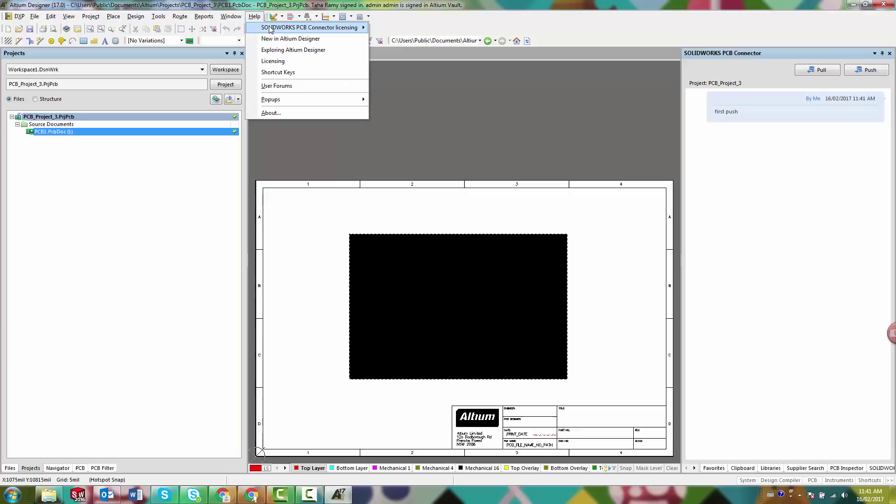
mouse_move(271, 29)
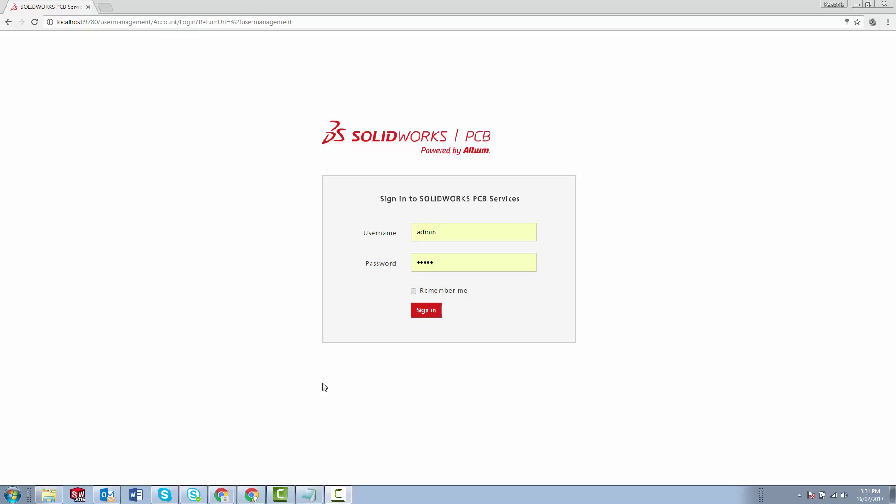
- Run setup.exe from Downloads and install the SolidNetWork License Manager as a server product
left_click(49, 495)
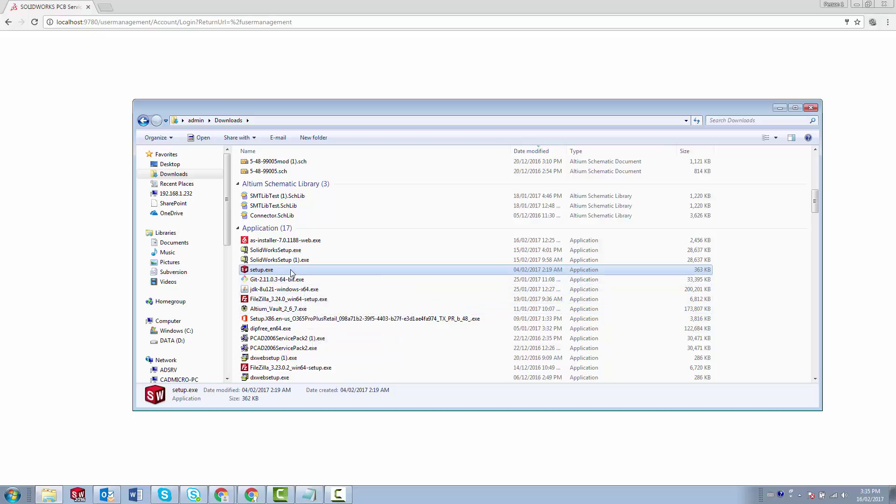
double_click(261, 269)
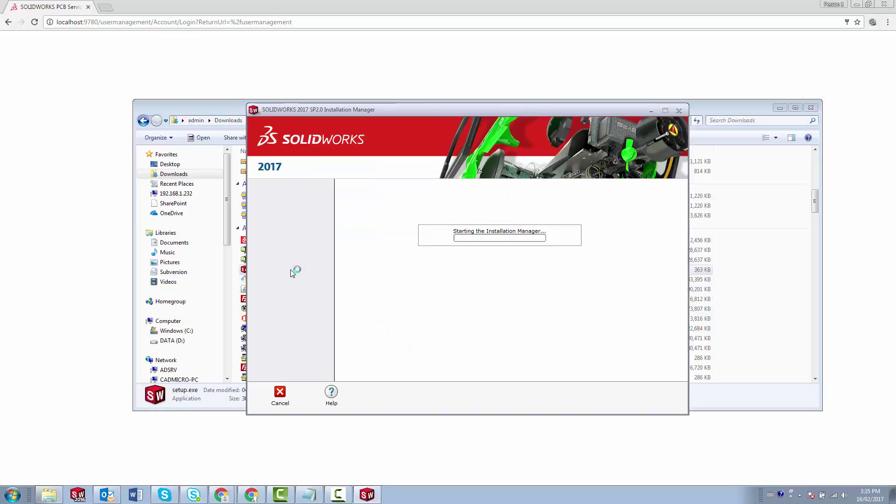
left_click(515, 318)
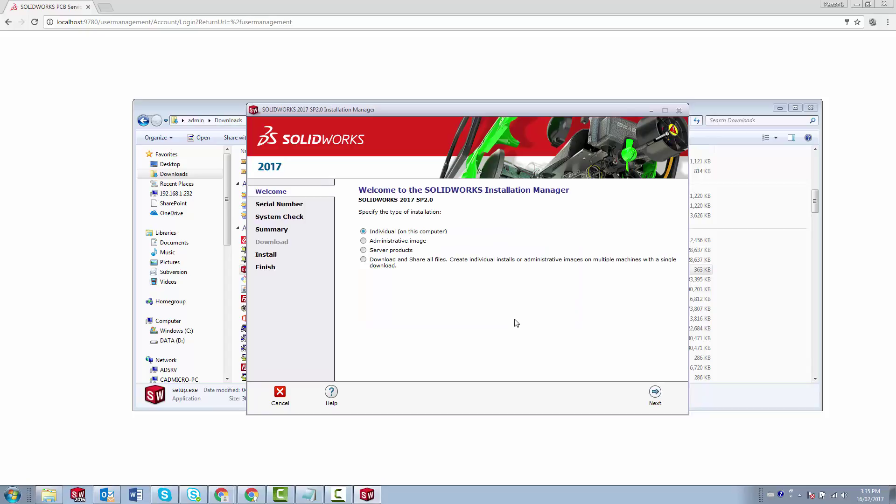
left_click(363, 250)
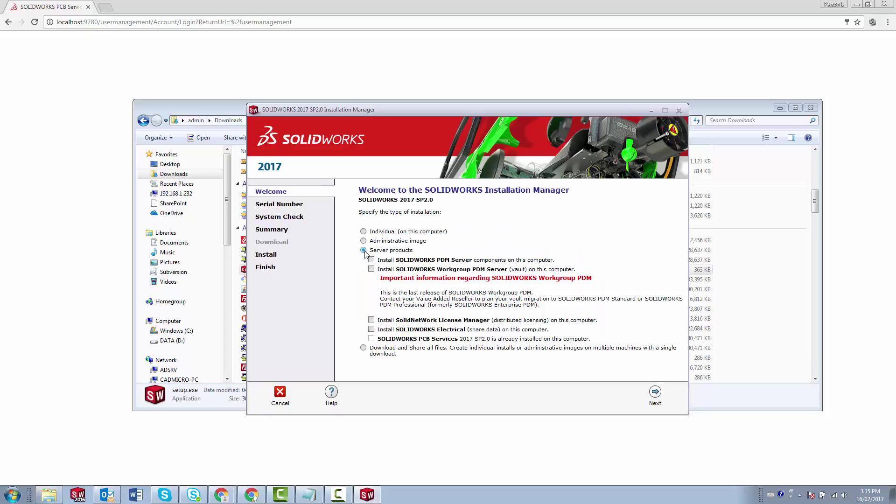
left_click(371, 320)
left_click(654, 393)
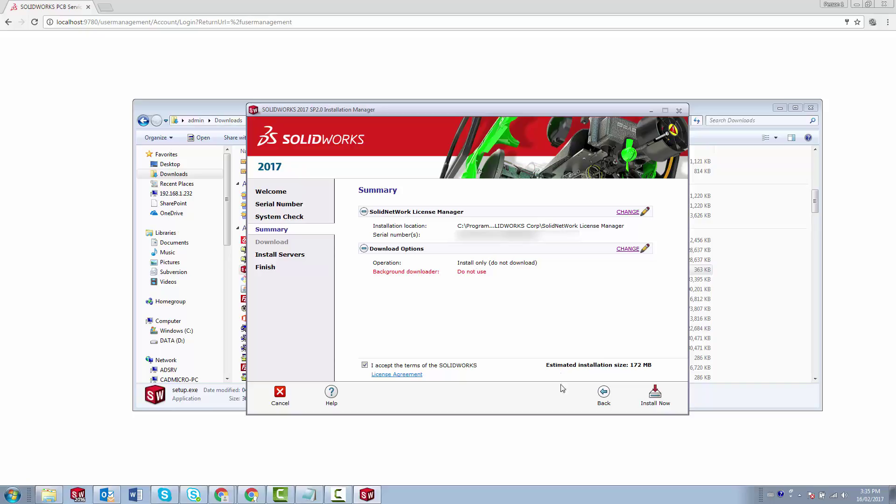
left_click(655, 397)
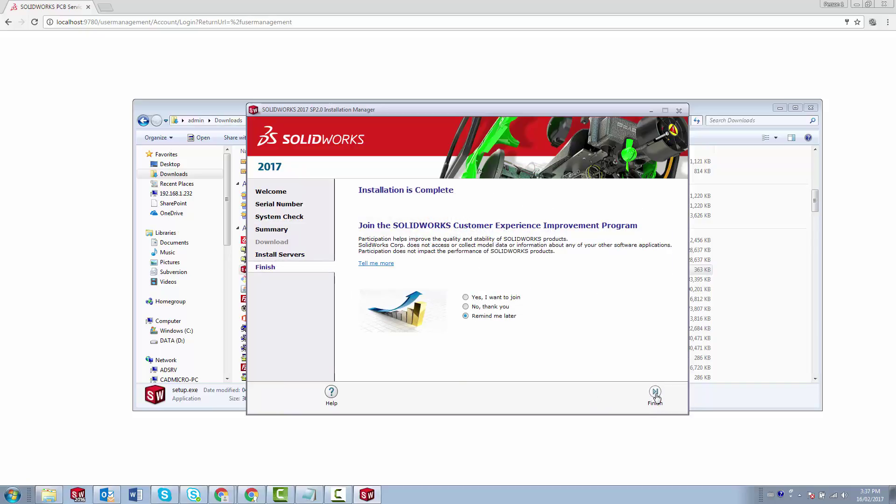
left_click(656, 397)
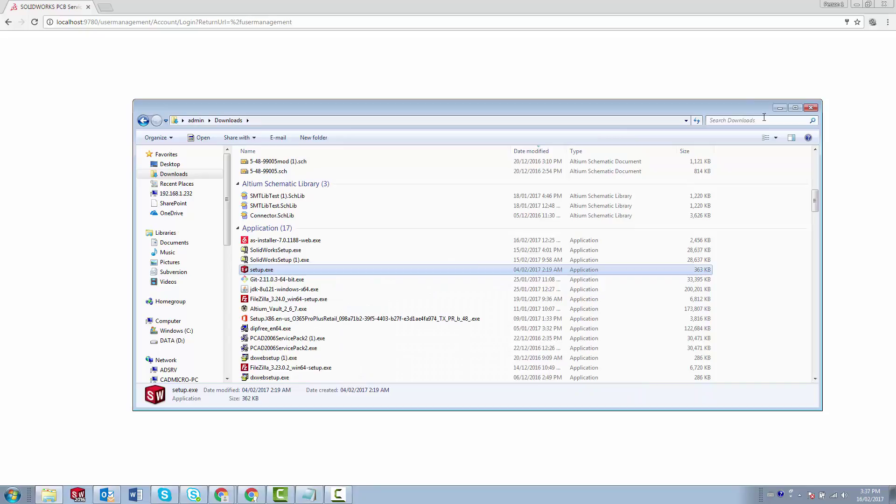
- Close the Downloads window and browse the full list of installed programs
left_click(780, 108)
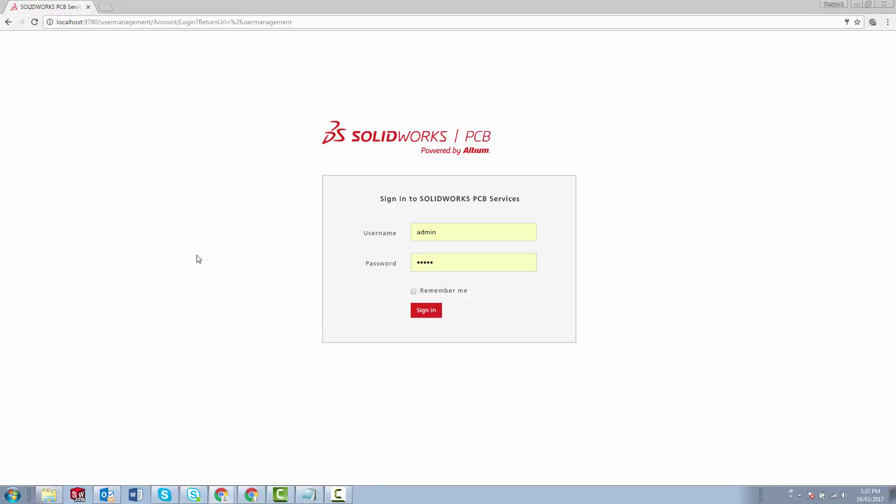
left_click(13, 495)
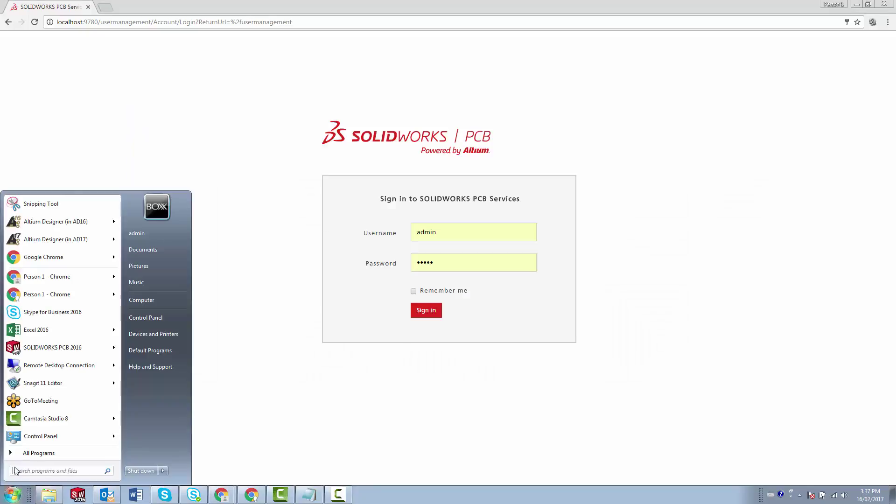
left_click(39, 453)
scroll(38, 353, "down", 10)
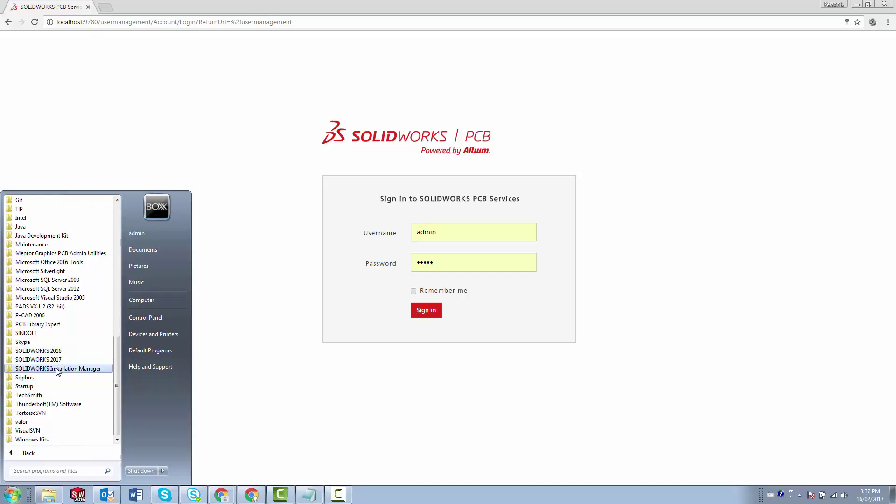
- Launch SolidNetWork License Manager from SOLIDWORKS Tools and activate the missing 2017 network licenses online
left_click(51, 360)
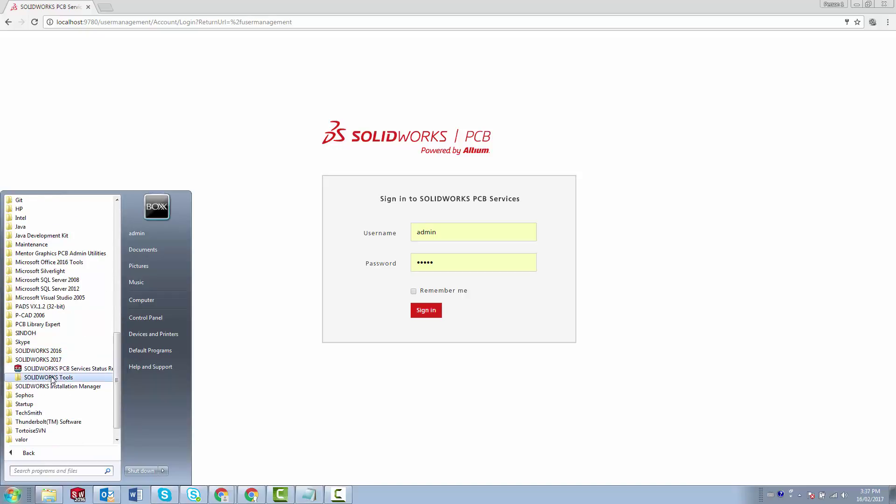
left_click(51, 378)
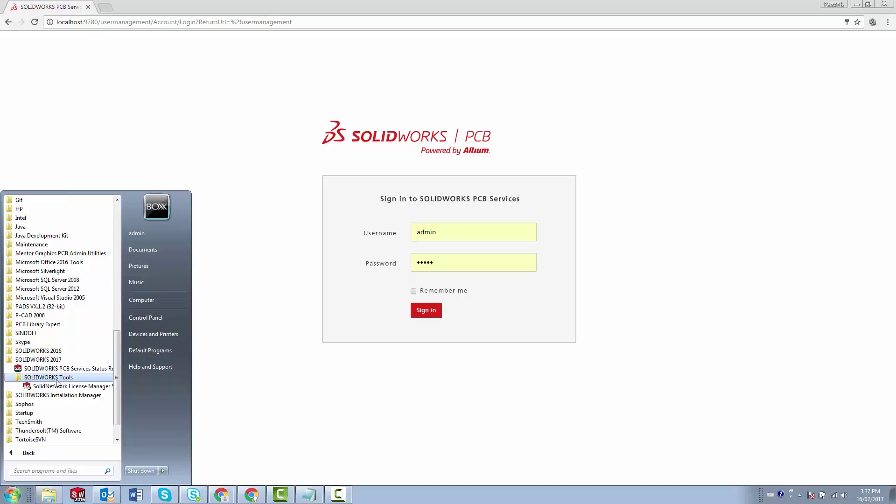
left_click(64, 387)
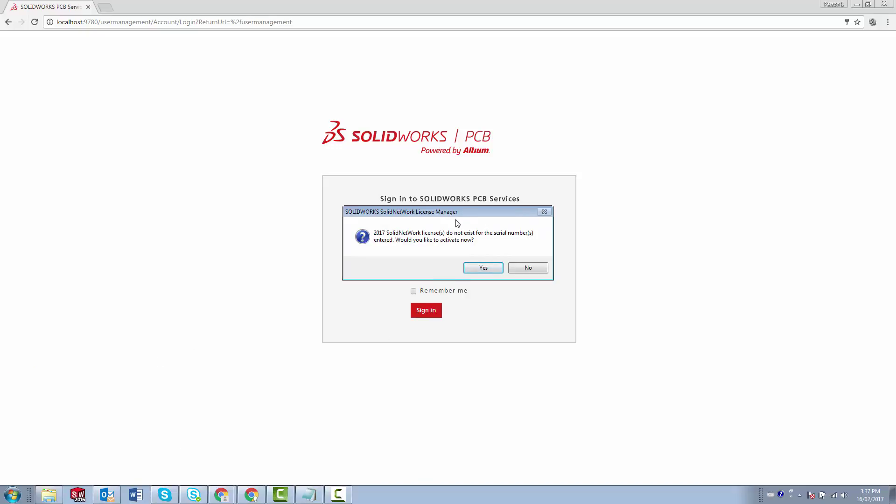
left_click(477, 269)
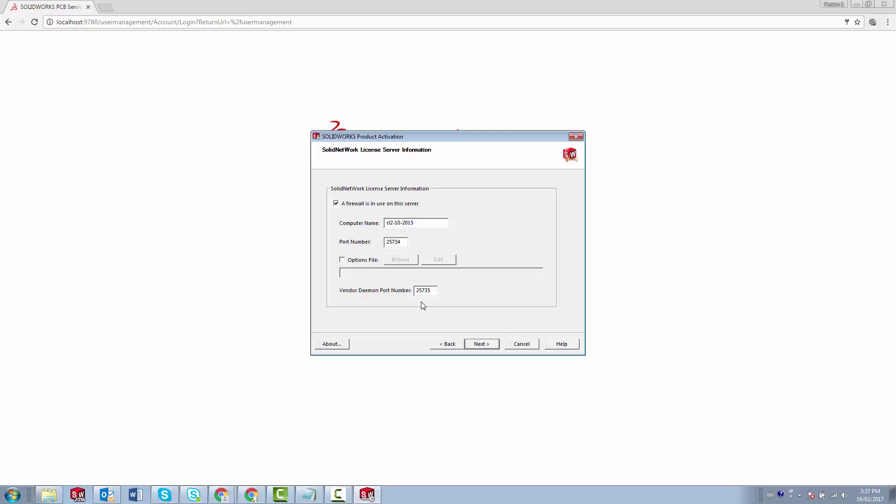
left_click(492, 346)
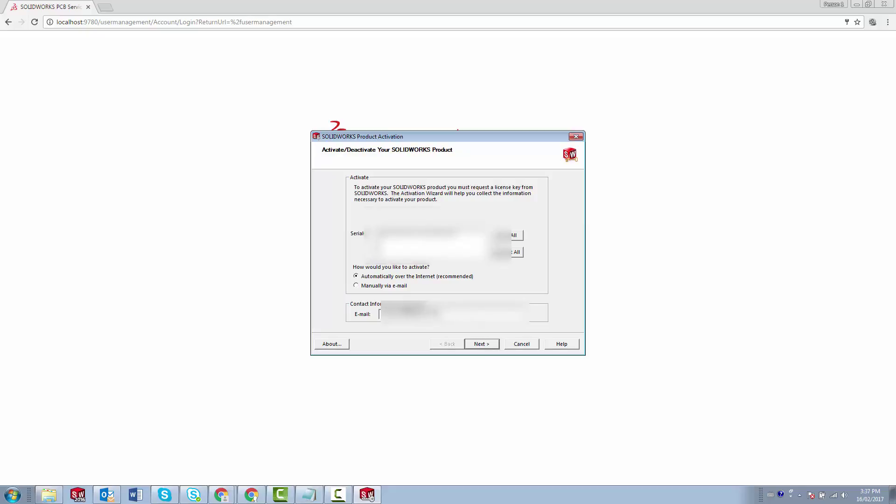
left_click(488, 346)
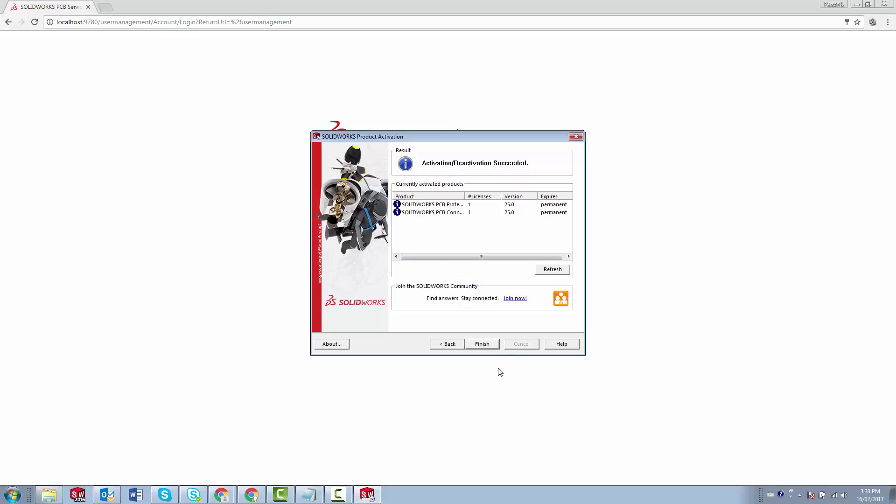
left_click(485, 345)
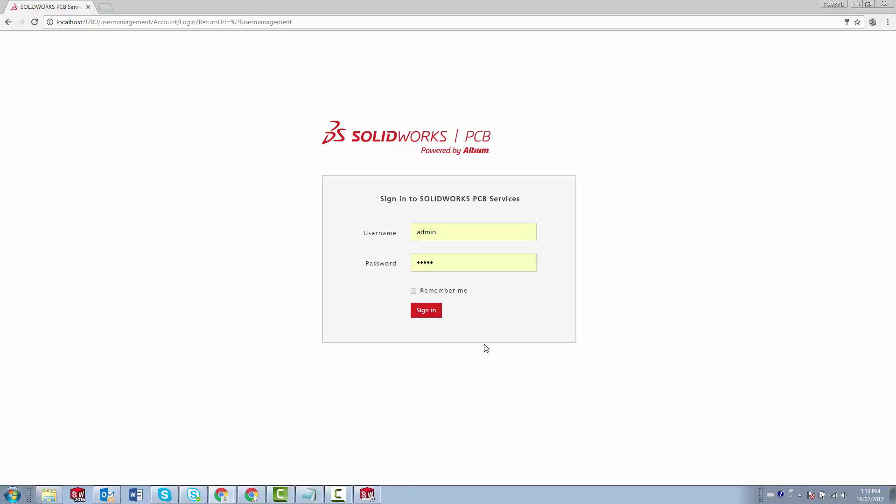
- Review the license usage, servers, borrowing and order pages, then close the license manager
left_click(374, 493)
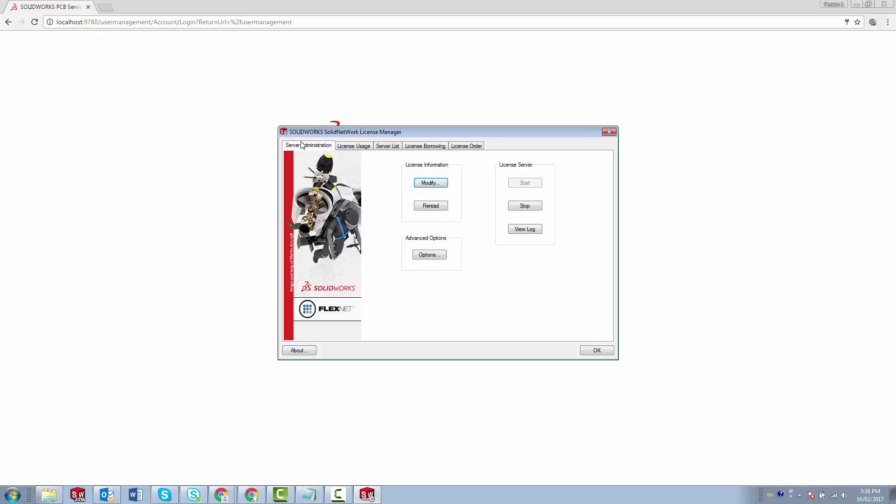
left_click(349, 148)
left_click(394, 147)
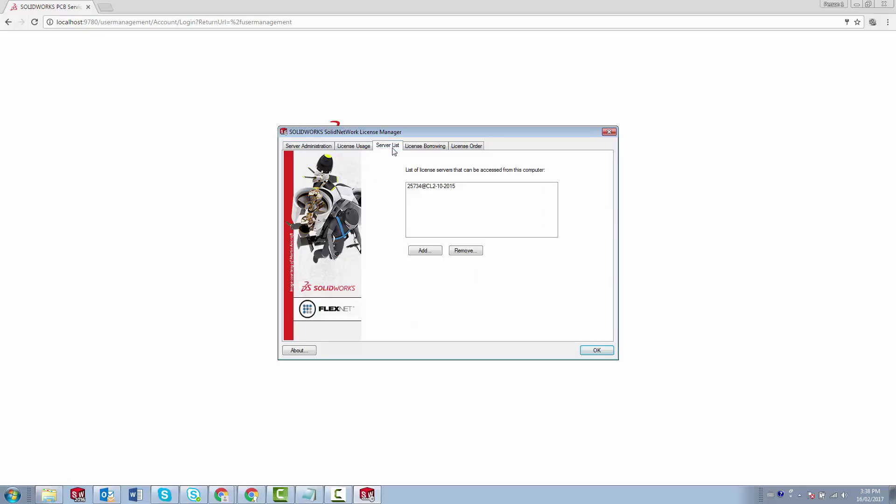
left_click(413, 148)
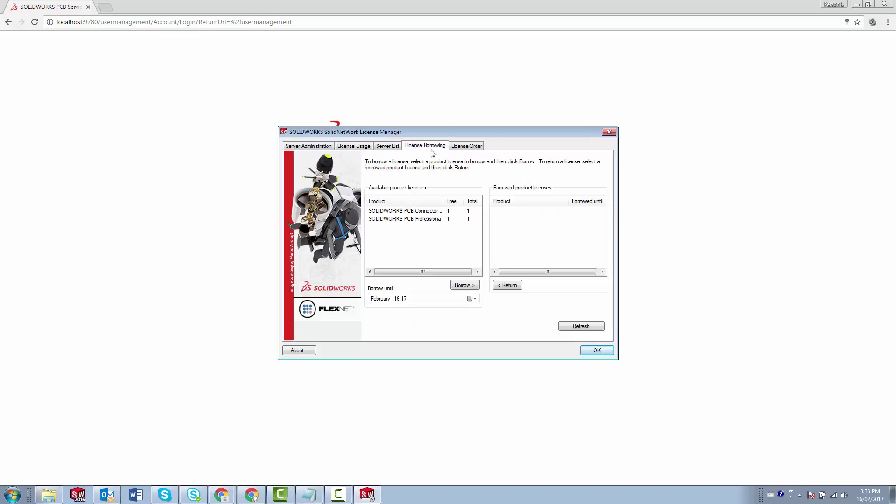
left_click(460, 148)
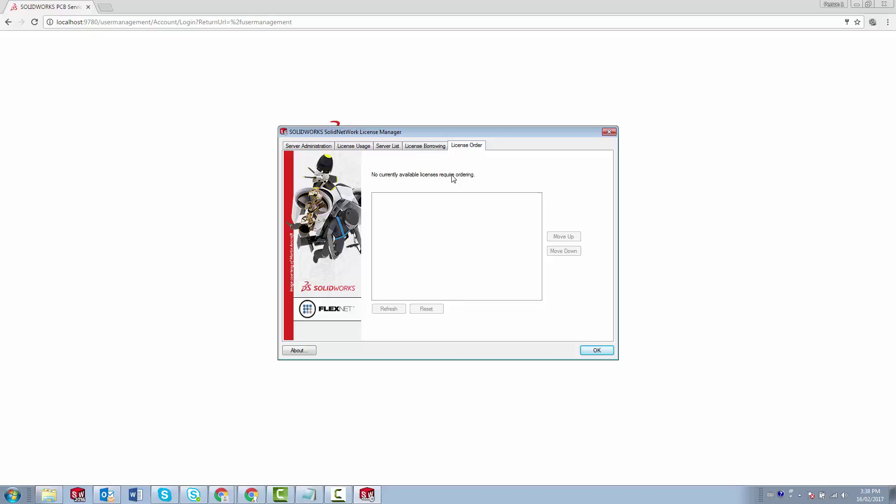
left_click(603, 351)
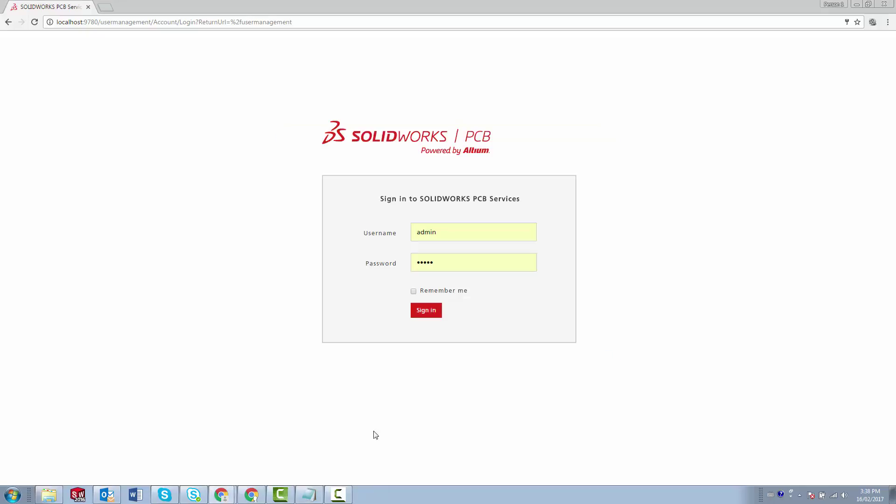
left_click(13, 494)
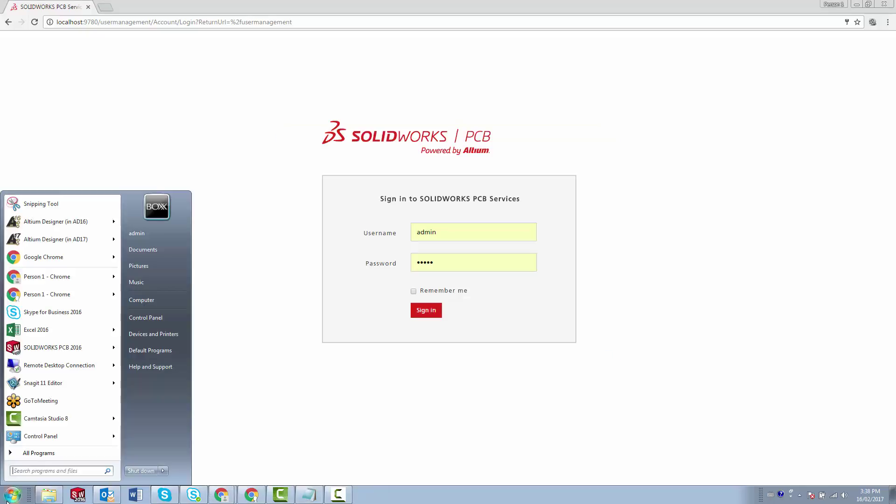
- Start Altium Designer 17 and sign in to the Altium Vault
left_click(40, 239)
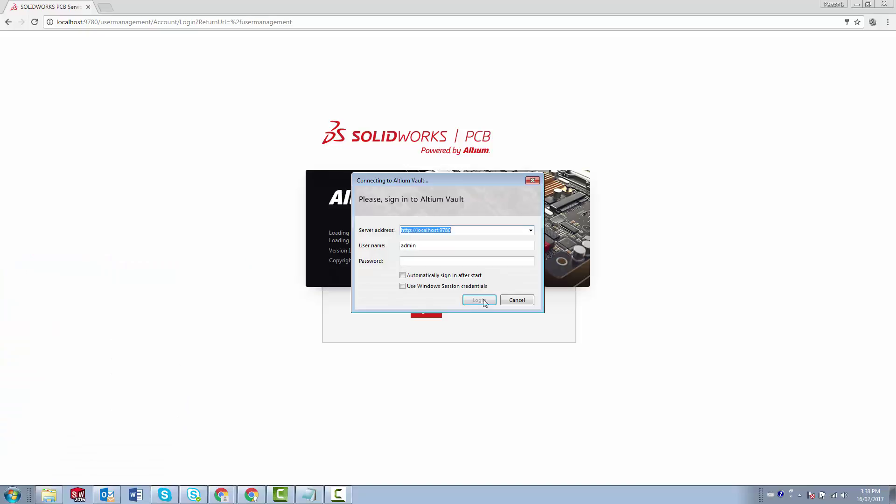
left_click(431, 260)
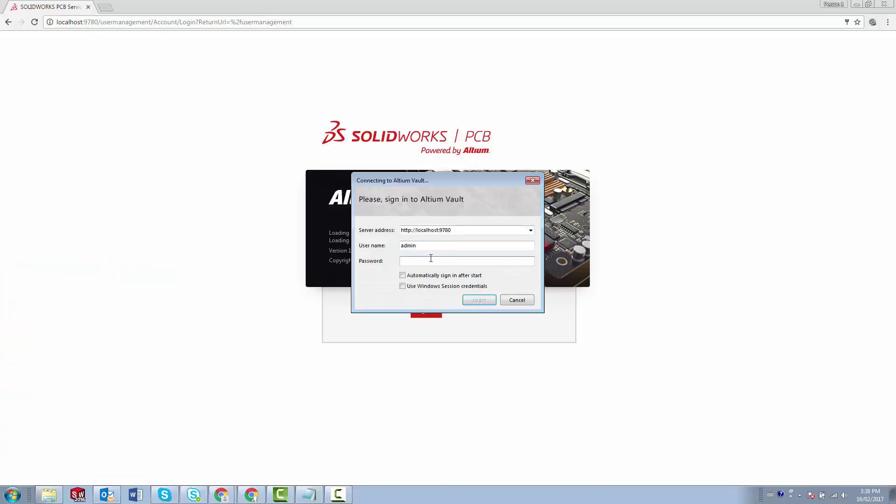
type("a")
left_click(468, 302)
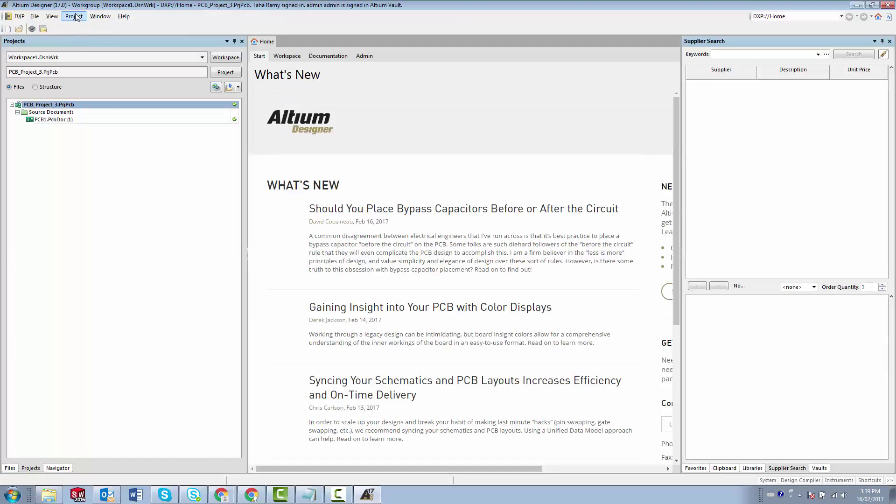
- Download and install the SOLIDWORKS PCB Connector from the purchased extensions
left_click(20, 17)
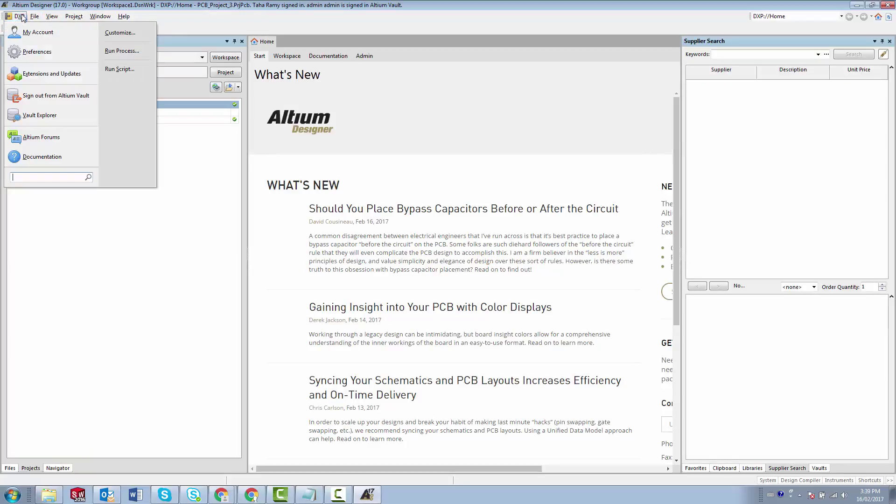
left_click(47, 74)
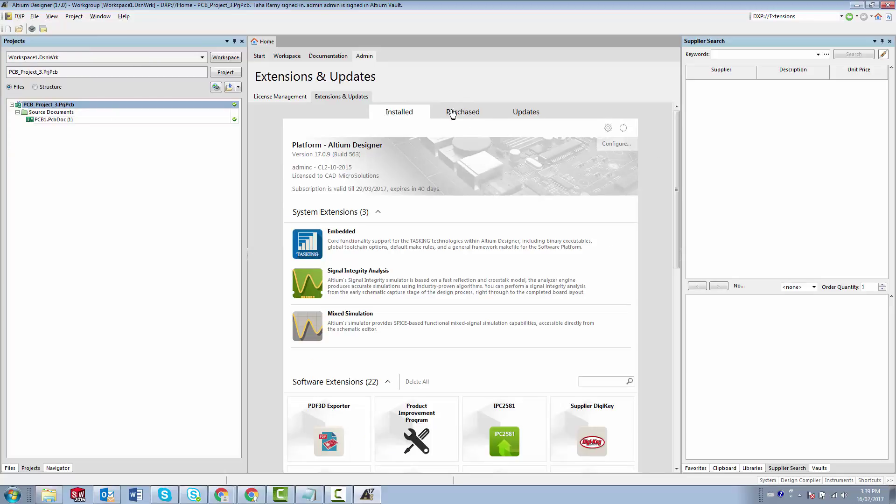
left_click(458, 114)
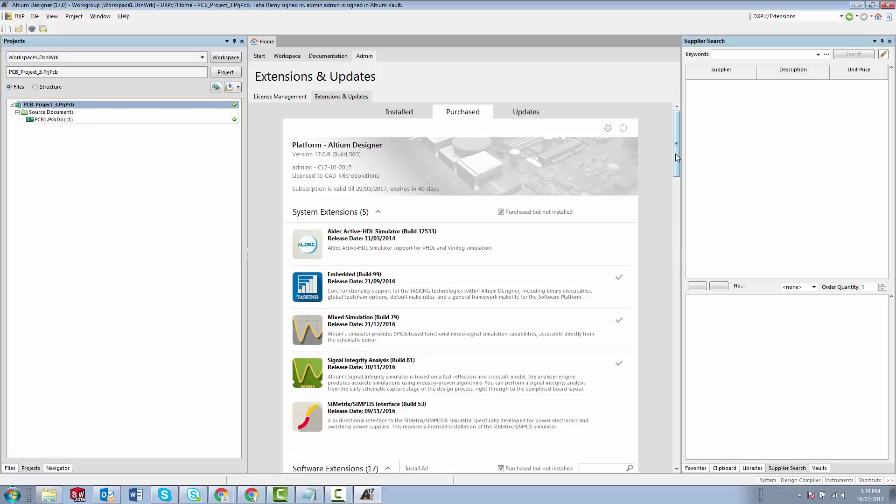
left_click_drag(676, 153, 677, 226)
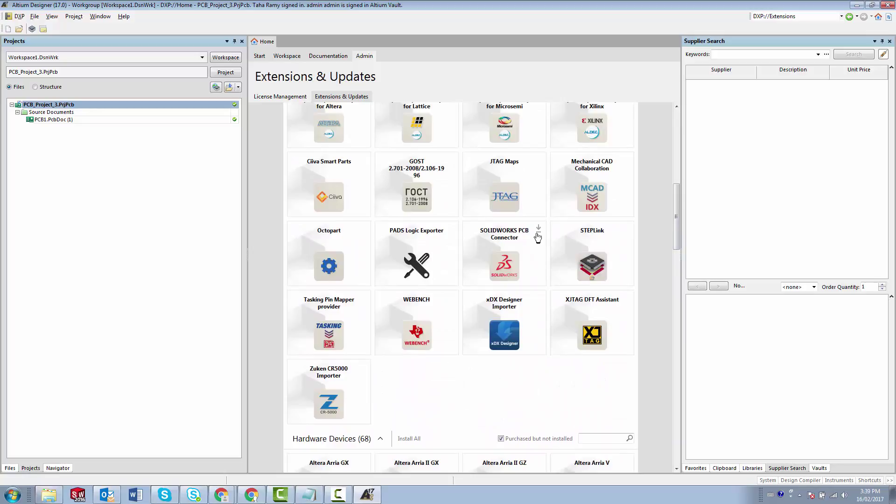
left_click(536, 232)
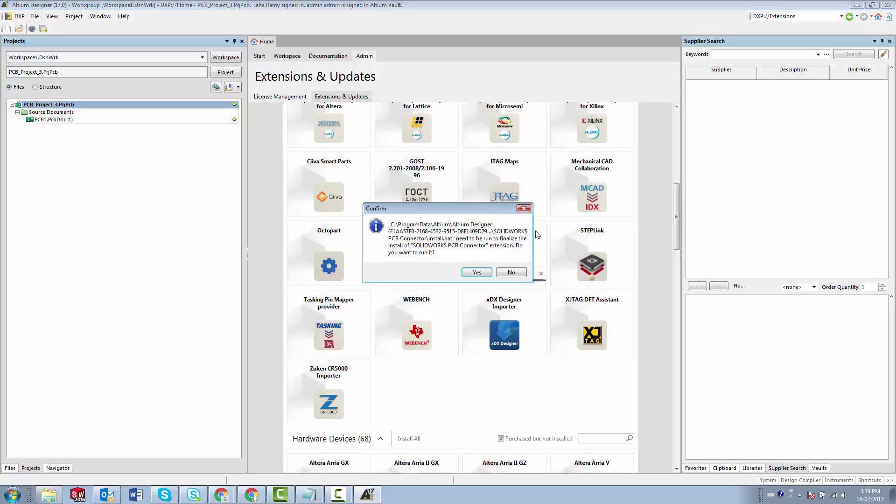
left_click(468, 275)
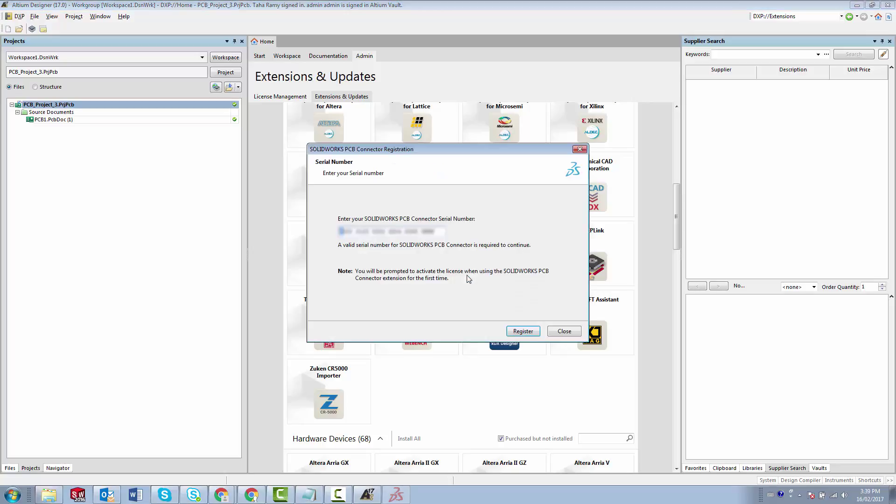
- Register the connector against license server 25734@CL2-10-2015 and restart Altium Designer
left_click_drag(432, 231, 330, 231)
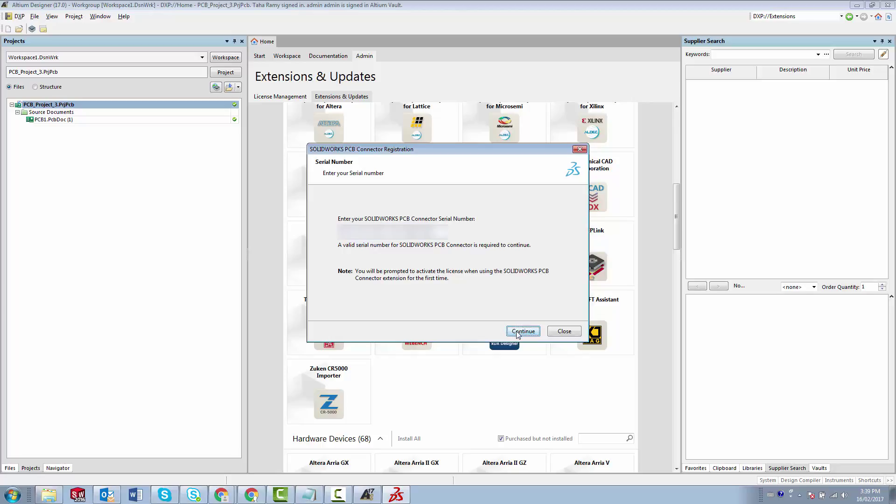
left_click(518, 332)
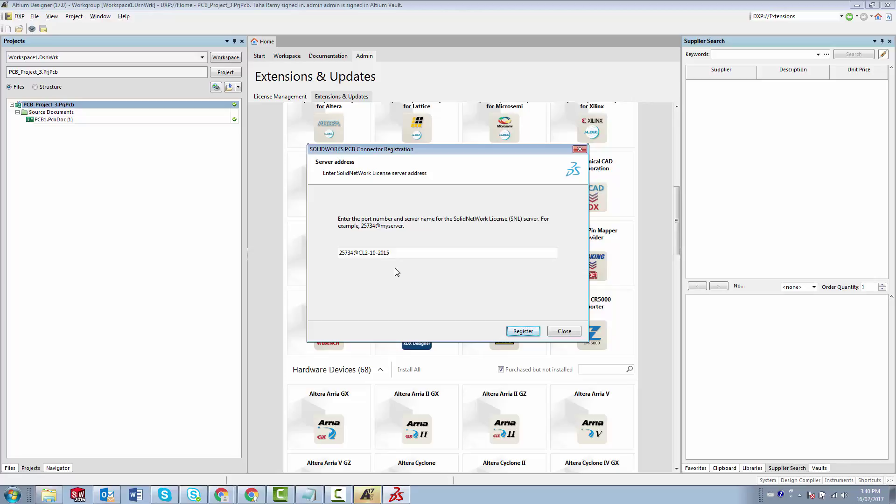
left_click(513, 332)
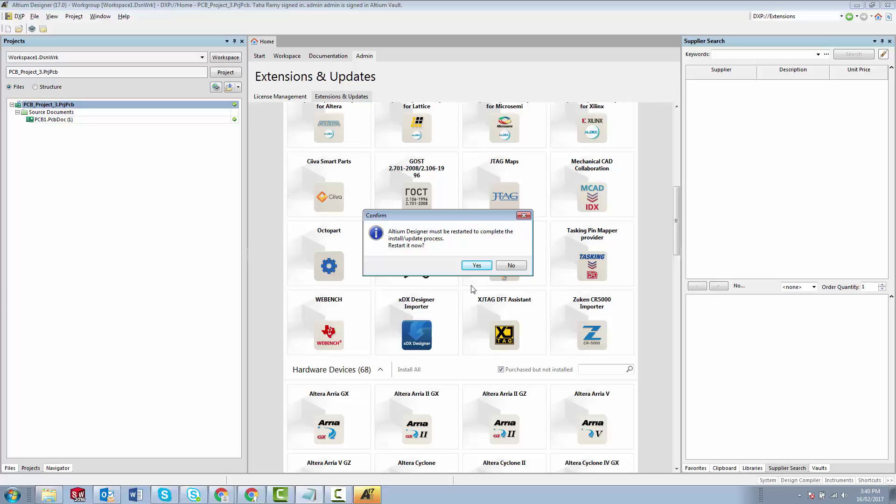
left_click(471, 267)
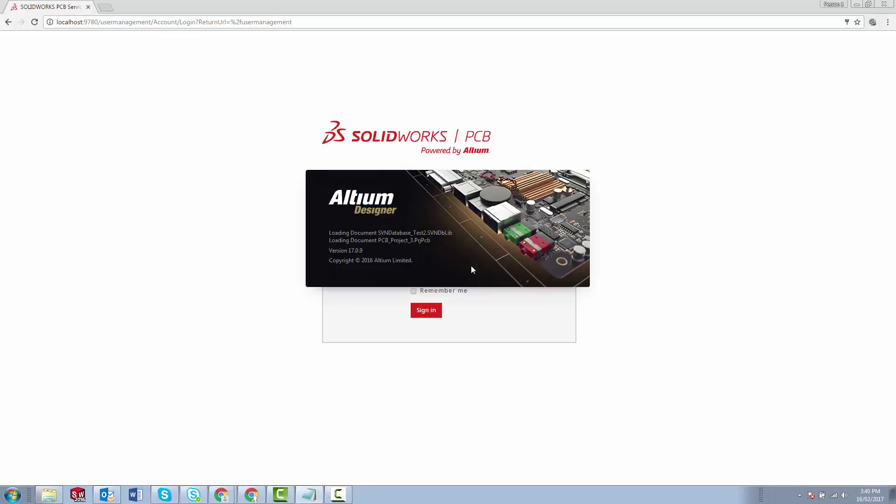
- Sign in to Altium Vault with the account password and open PCB1.PcbDoc
left_click(477, 262)
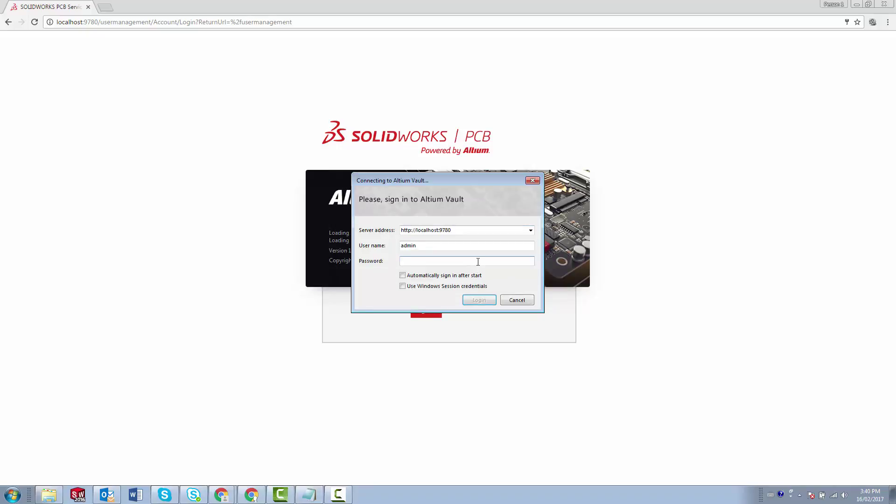
type("admin")
left_click(476, 300)
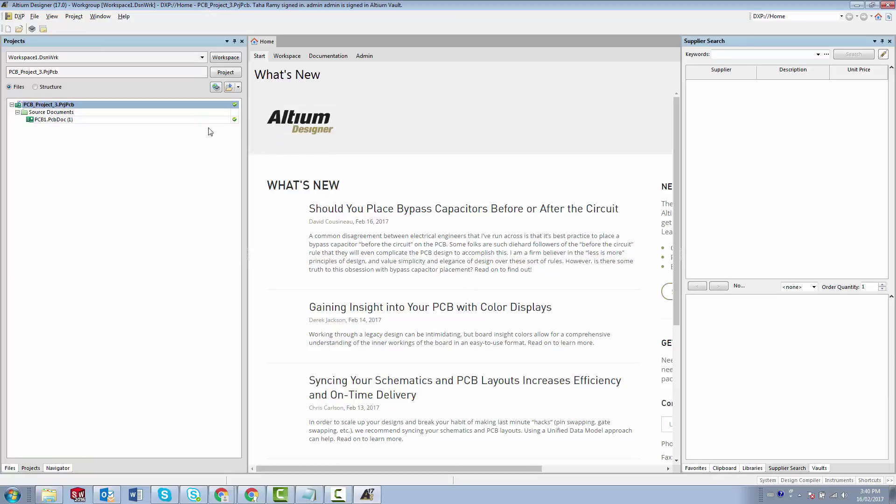
double_click(197, 120)
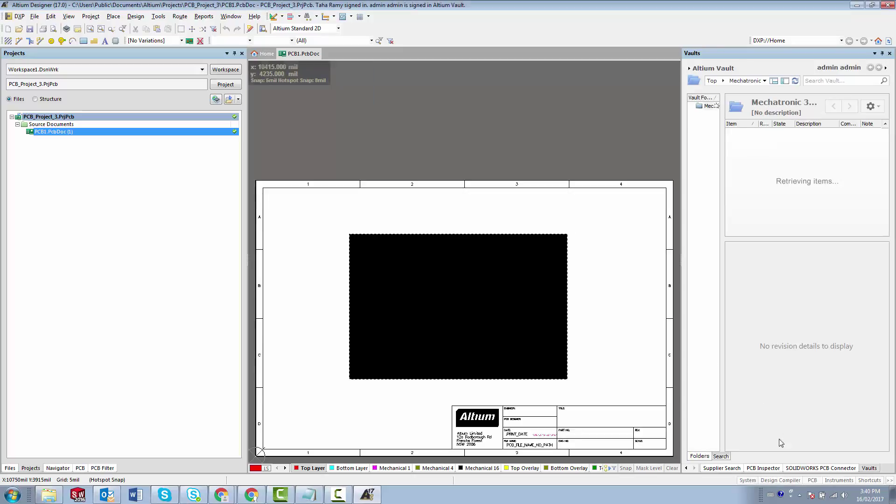
- Push PCB1 to the SOLIDWORKS PCB server from the Connector panel and post it
left_click(799, 468)
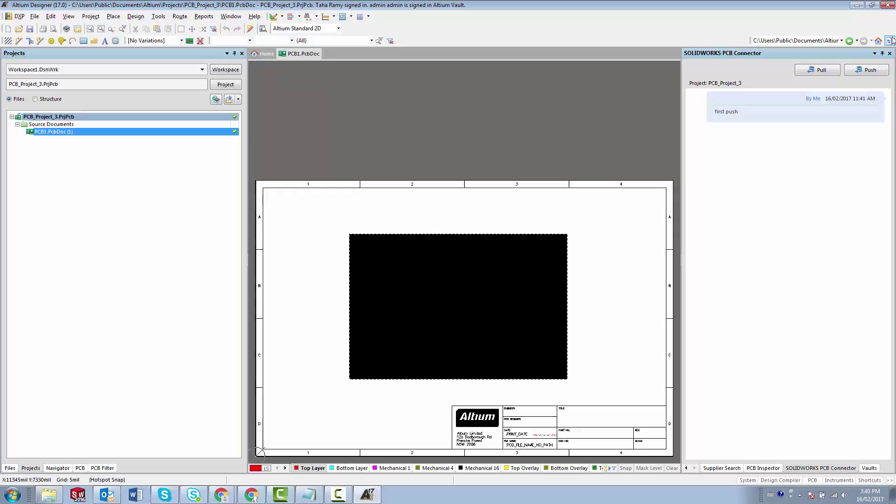
left_click(860, 70)
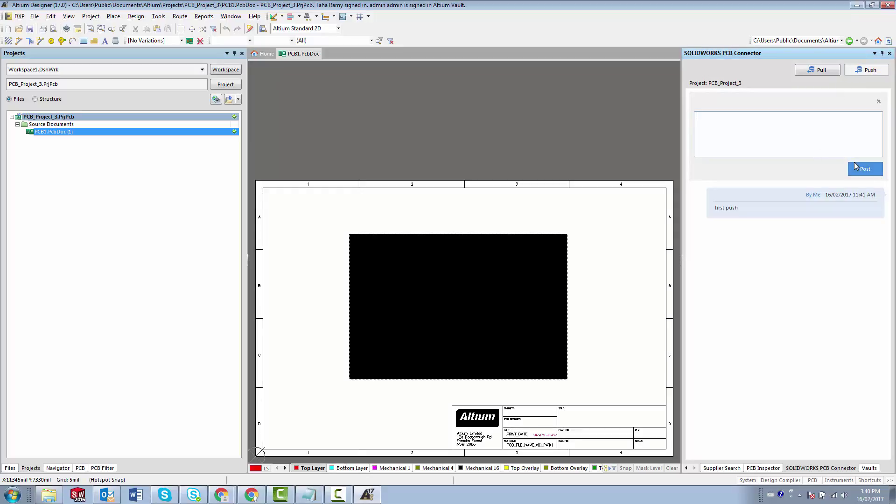
left_click(866, 169)
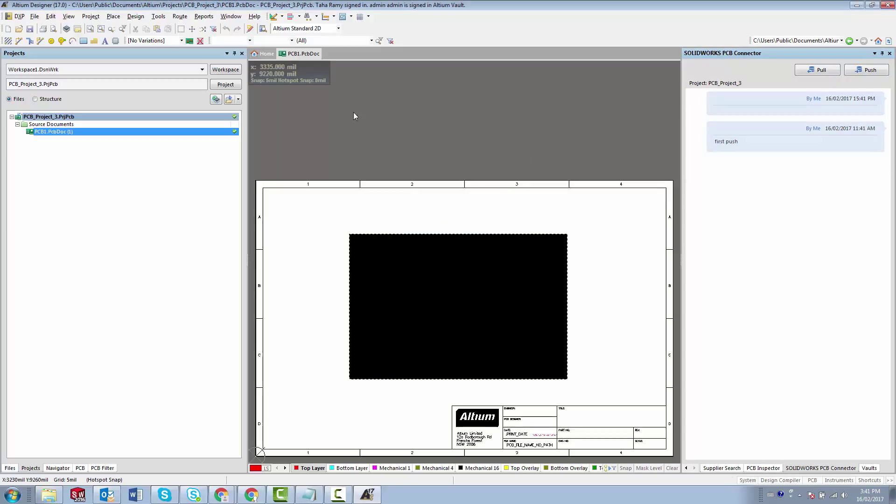
- Launch the SolidNetWork License Manager from the Help menu
left_click(256, 17)
mouse_move(344, 31)
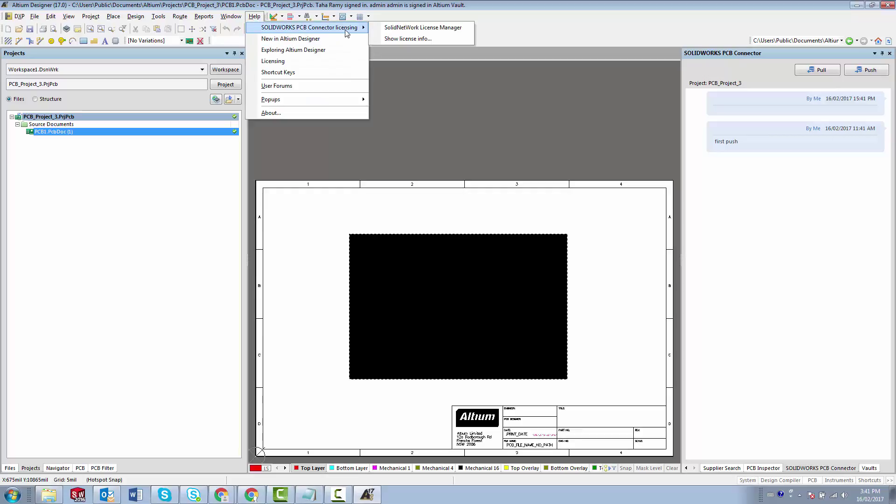
left_click(411, 27)
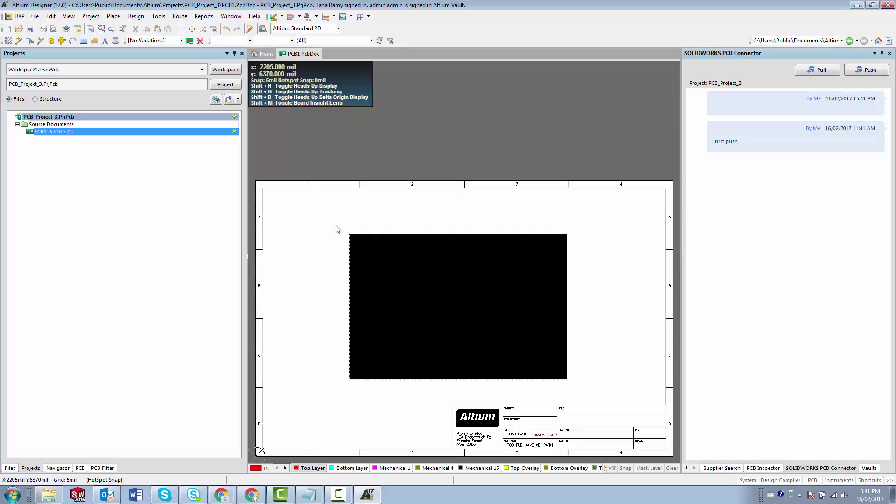
- Start SolidNetWork License Manager from SOLIDWORKS 2017 Tools and view the PCB Connector license usage (1 total, 0 free)
left_click(12, 498)
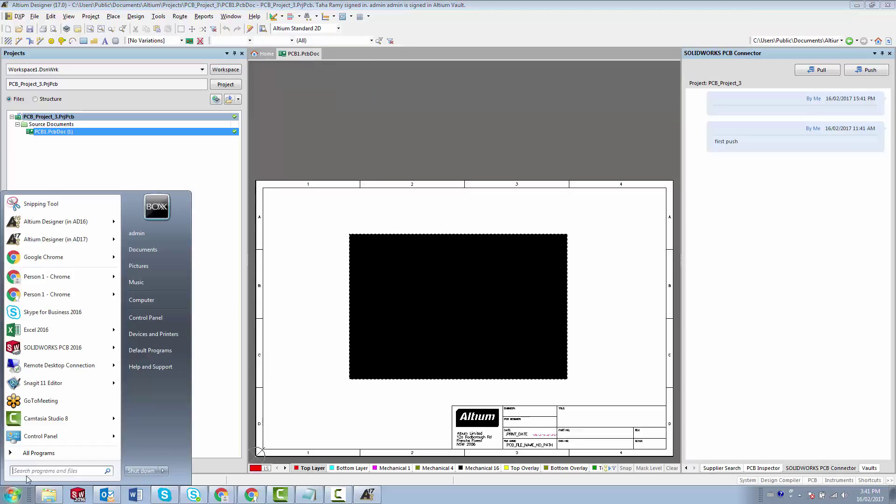
left_click(37, 459)
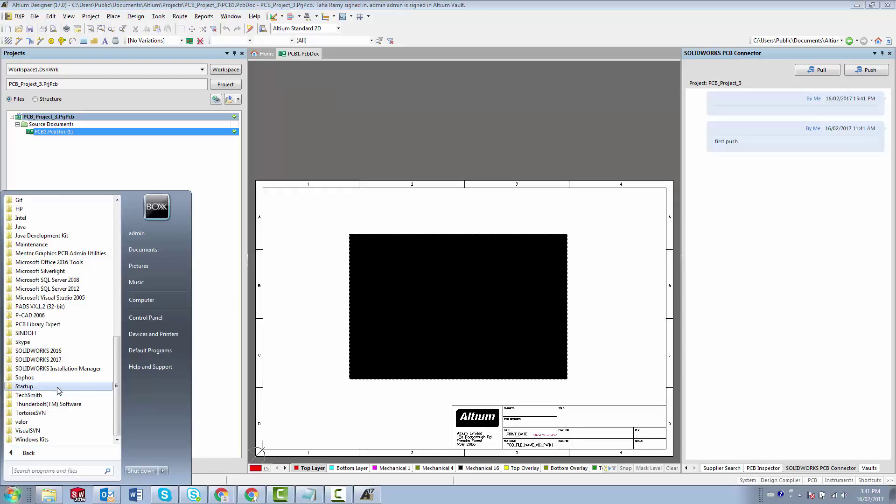
left_click_drag(117, 370, 118, 342)
scroll(117, 337, "up", 1)
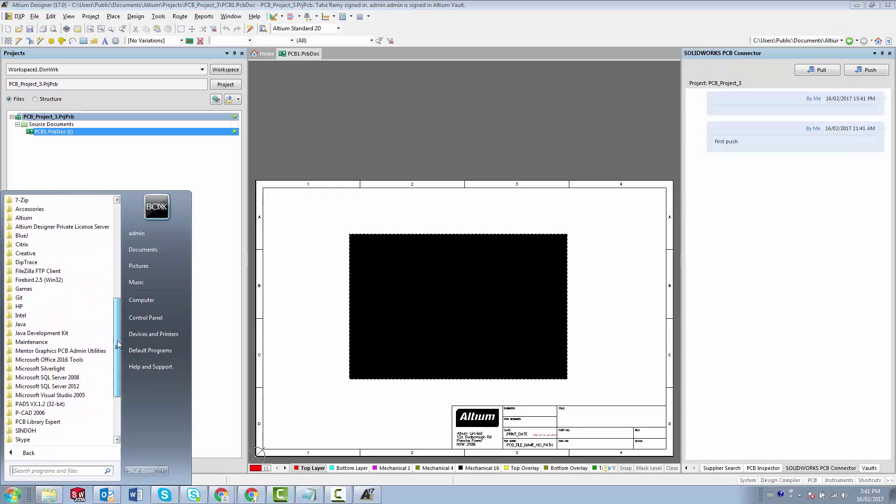
scroll(116, 341, "down", 4)
left_click(56, 359)
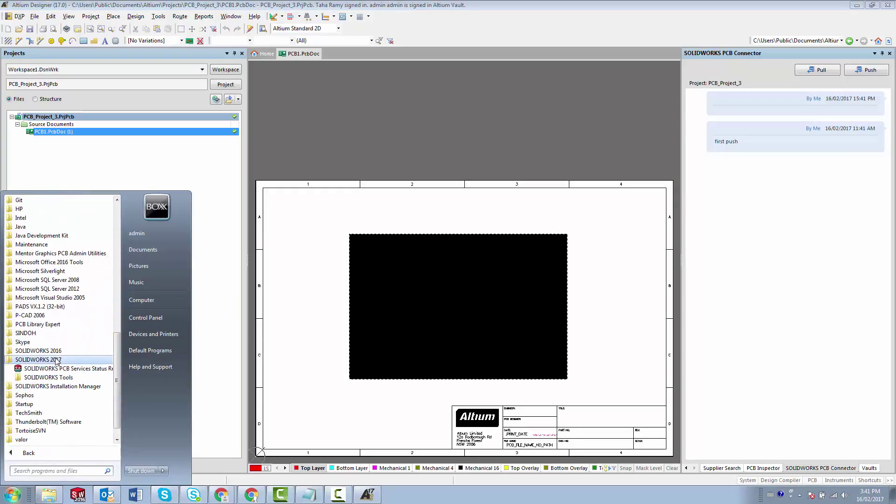
left_click(45, 377)
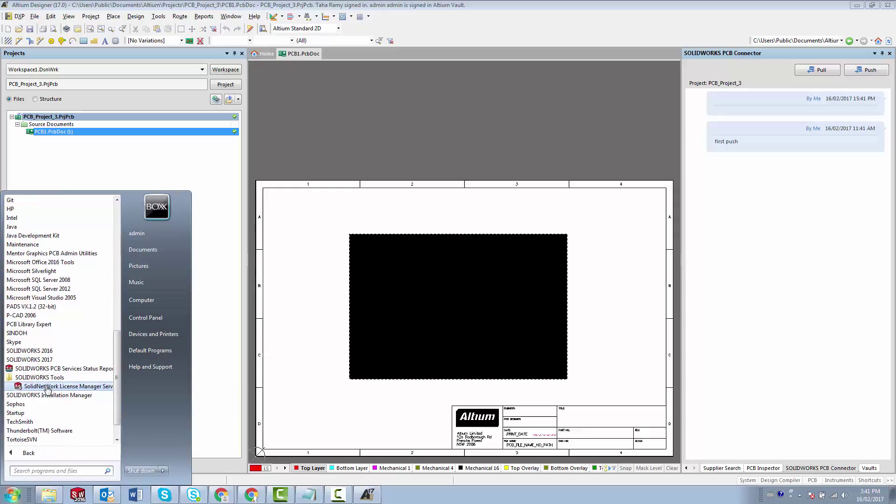
left_click(48, 387)
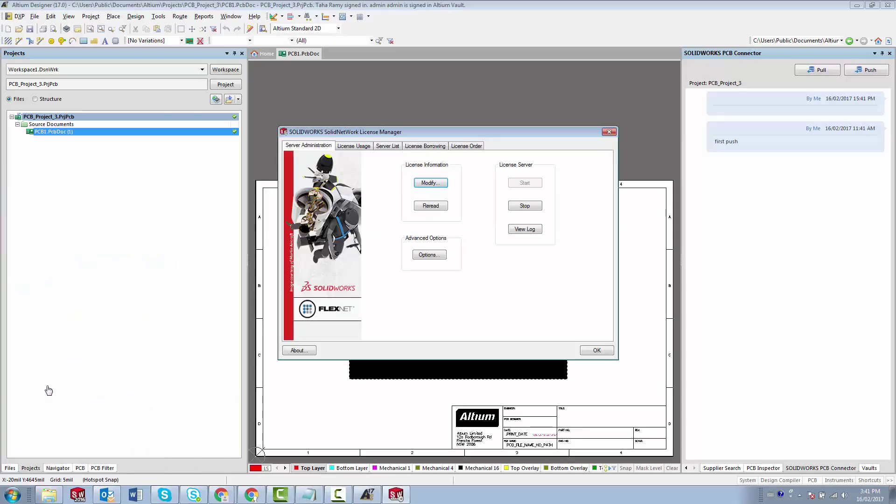
left_click(346, 146)
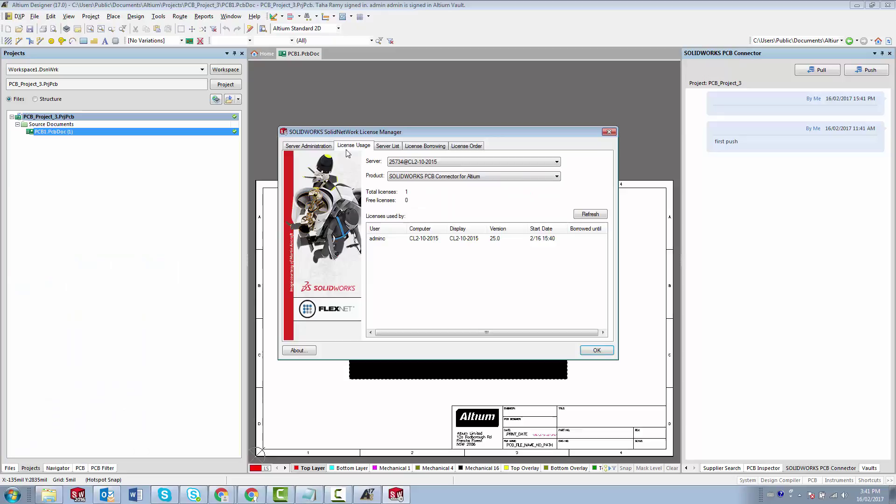